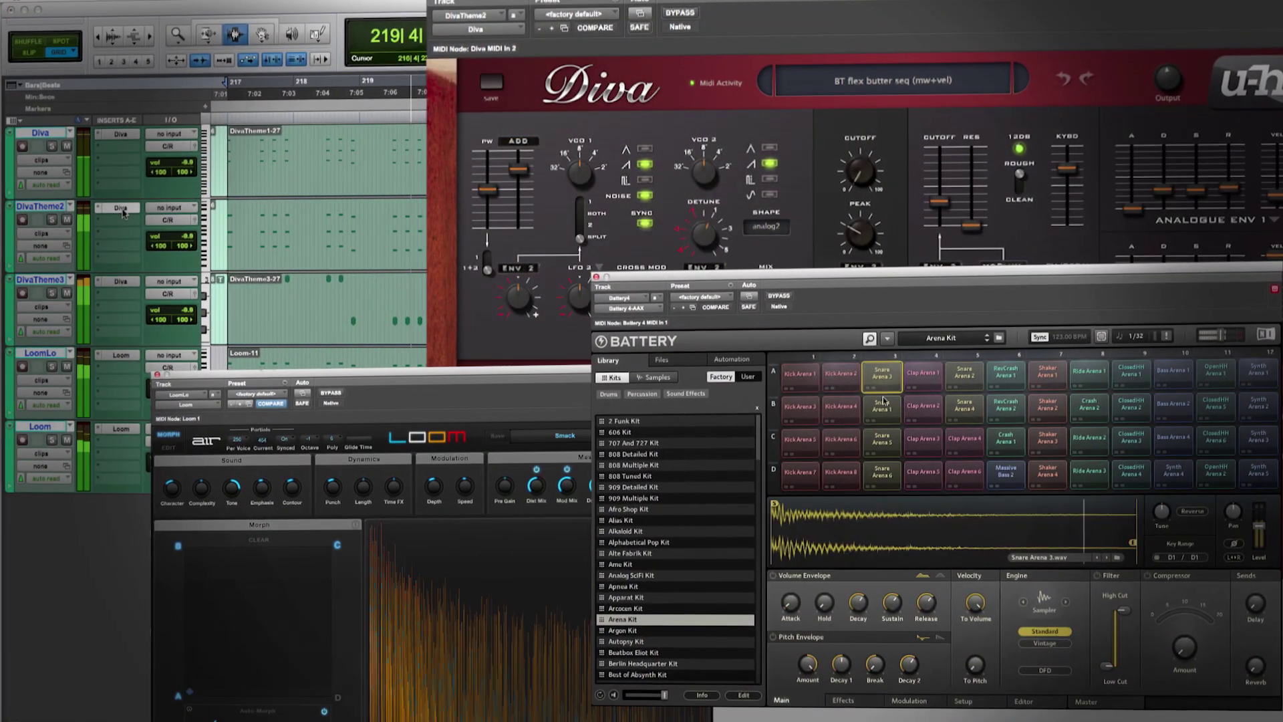
- Select the Clap Arena 4 pad in Battery, then bypass bx_stereomaker and AIR Ensemble
left_click(964, 439)
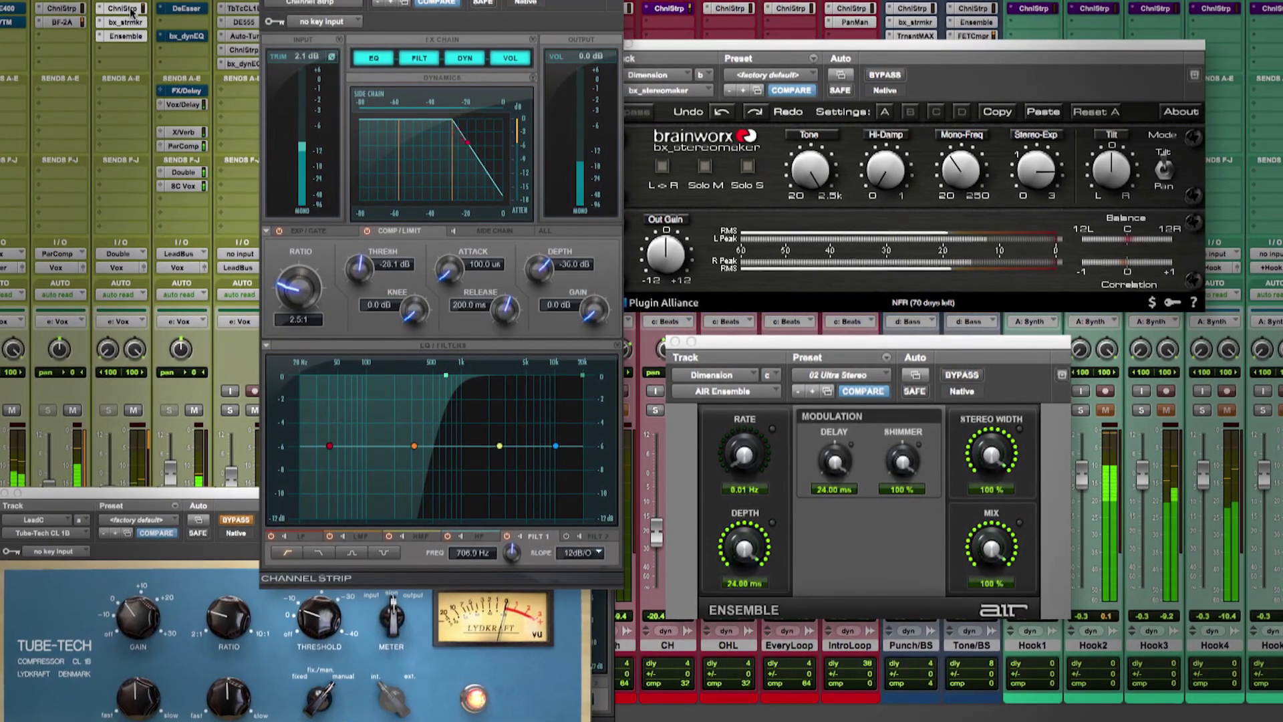
left_click(127, 10, "ctrl")
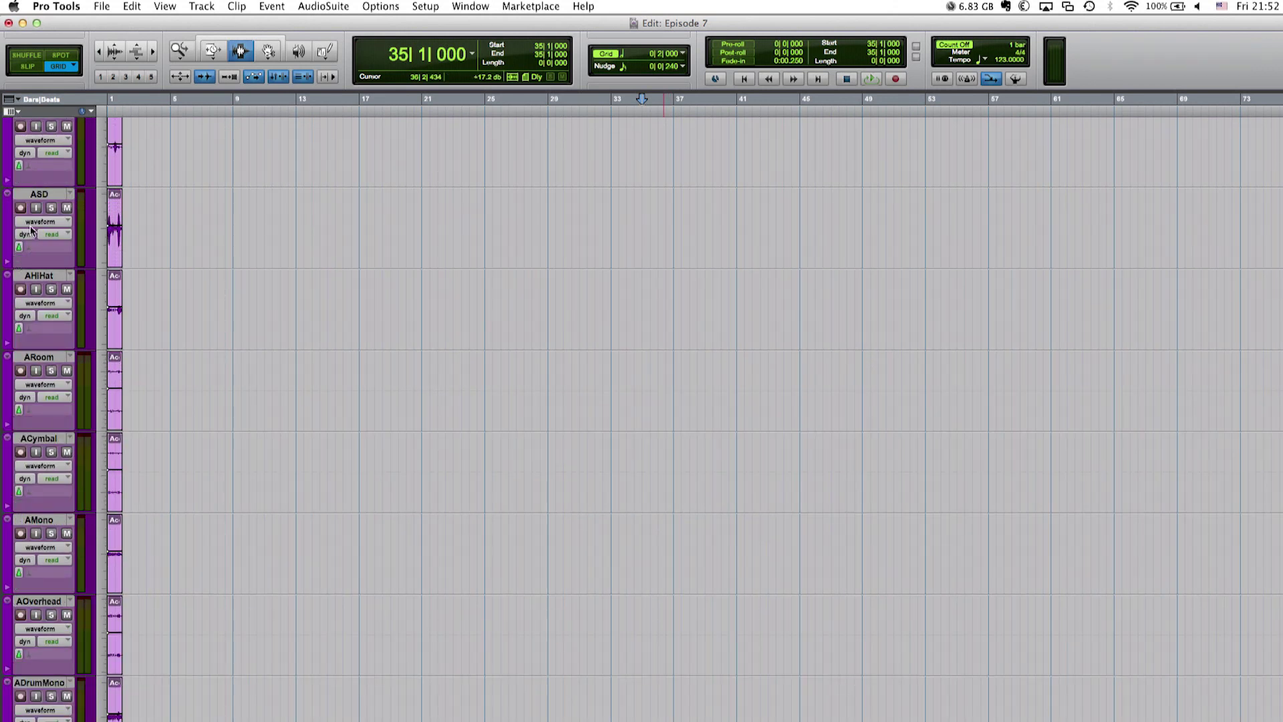
- Set the drum track's Elastic Audio to Polyphonic, then check ADrumMono's timebase and background tasks
left_click(33, 250)
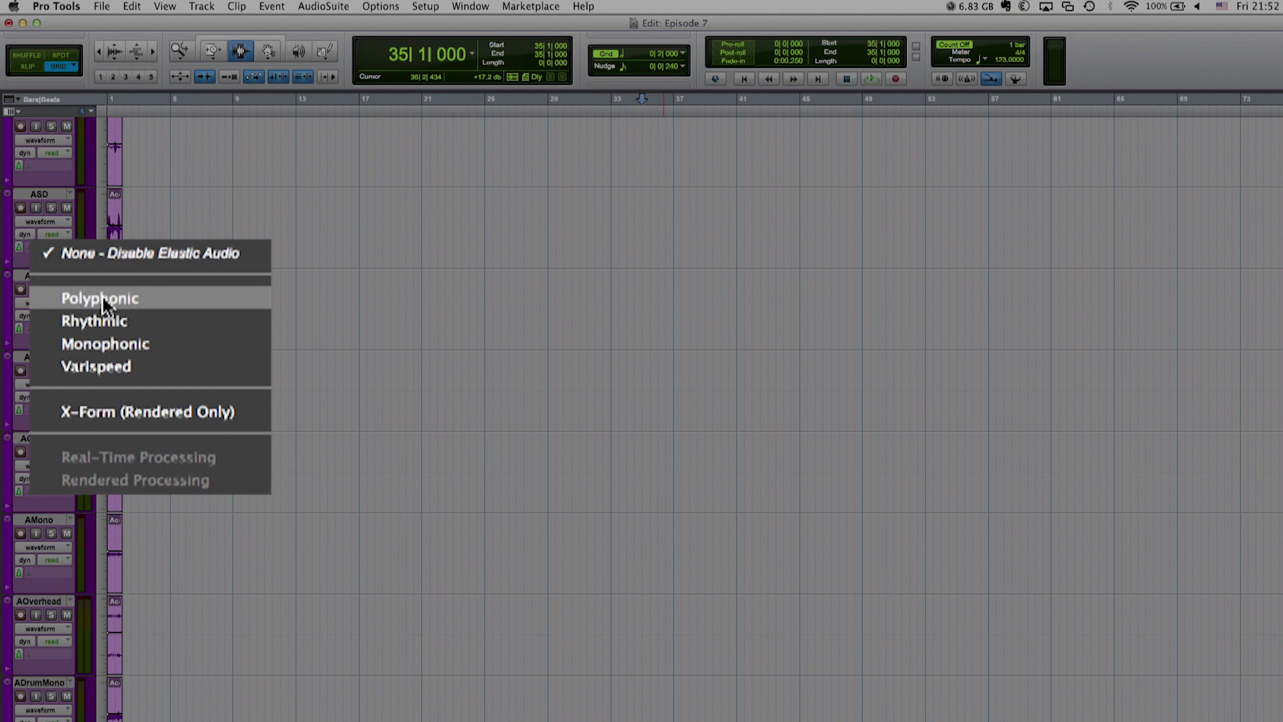
left_click(100, 299)
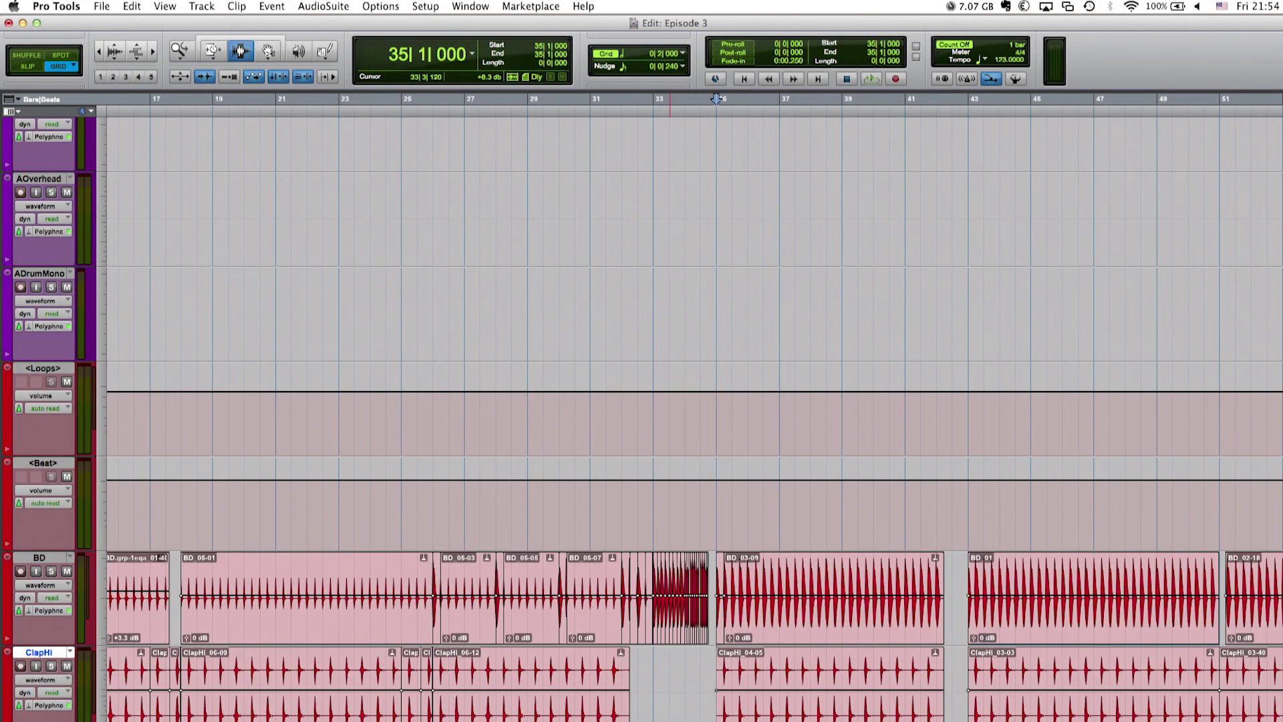
left_click(19, 326)
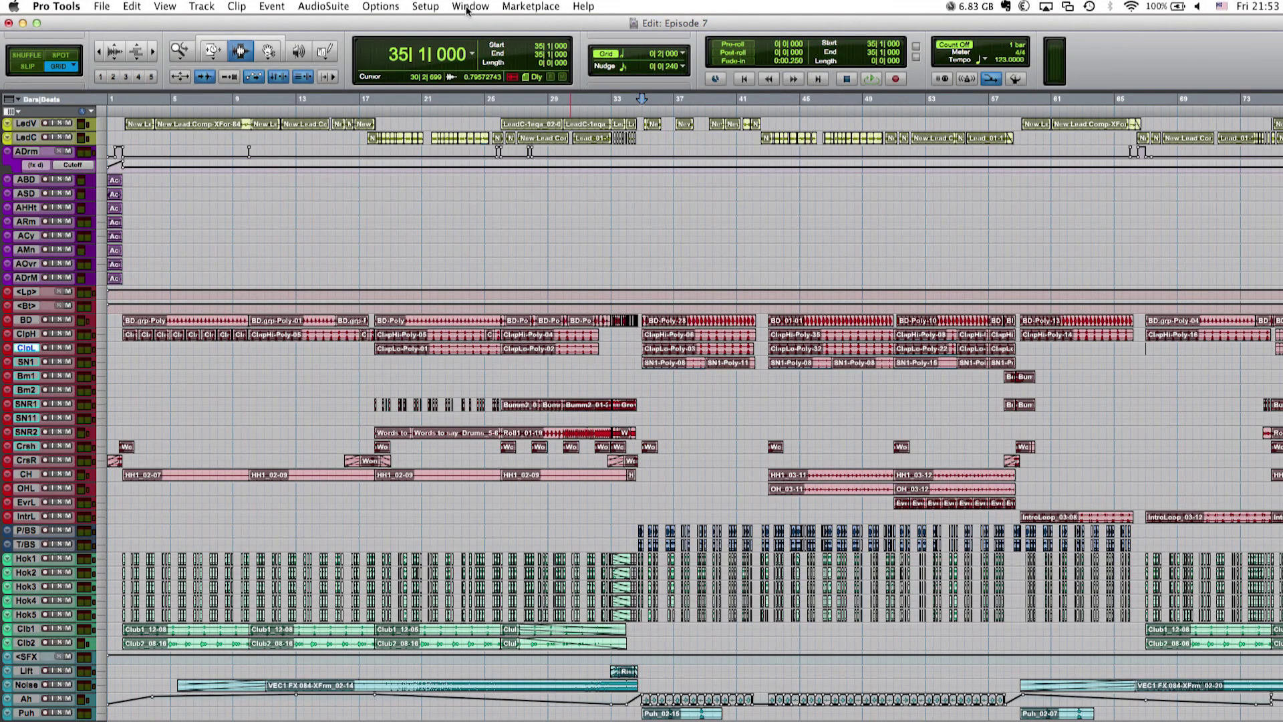
left_click(466, 6)
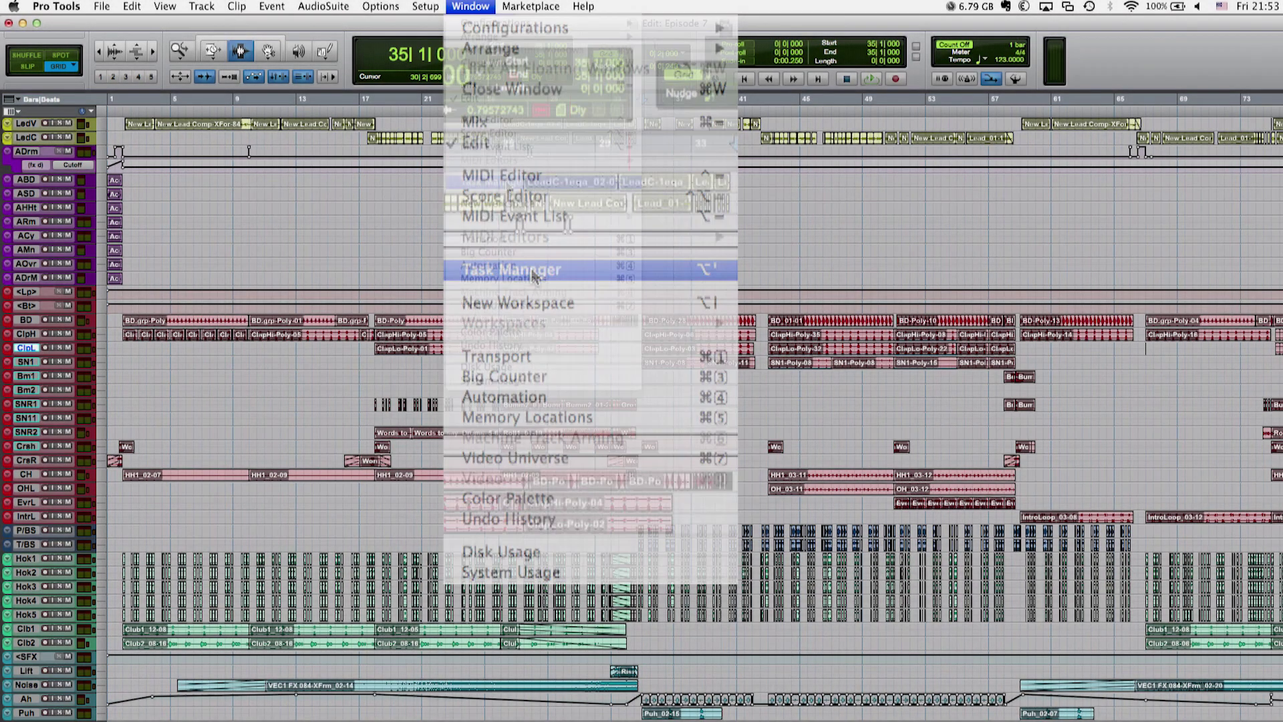
left_click(533, 271)
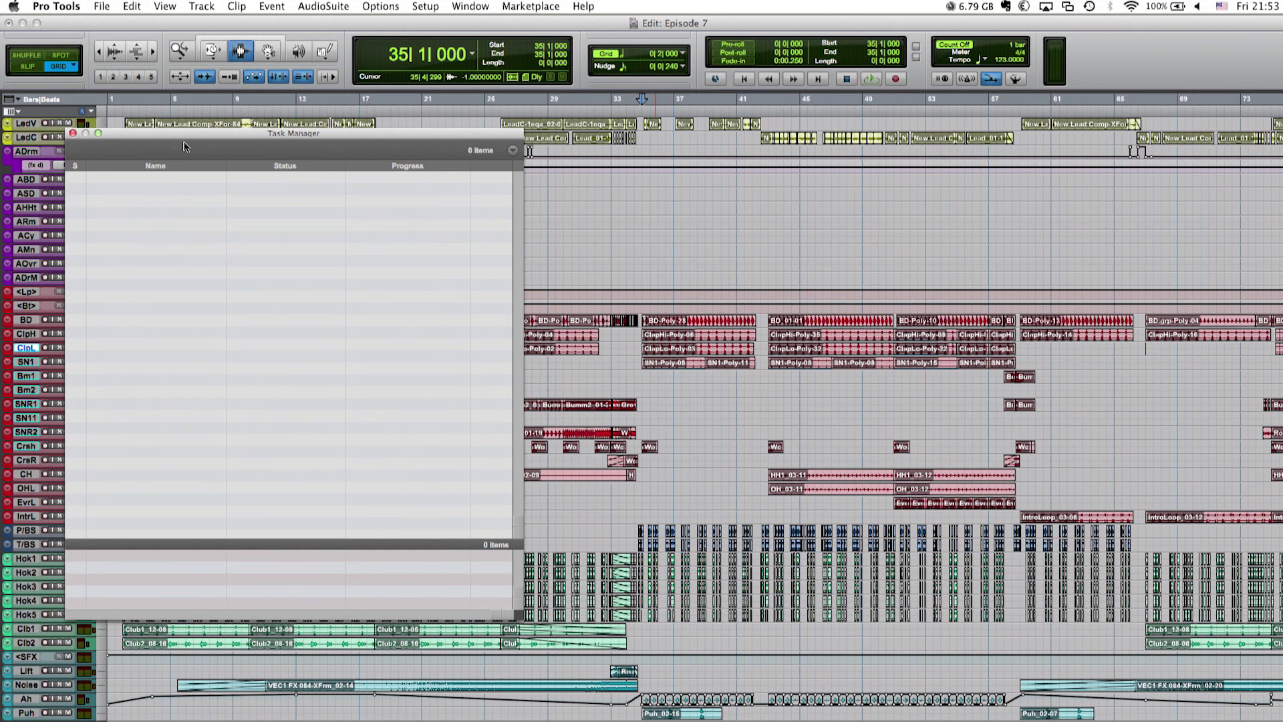
left_click(74, 134)
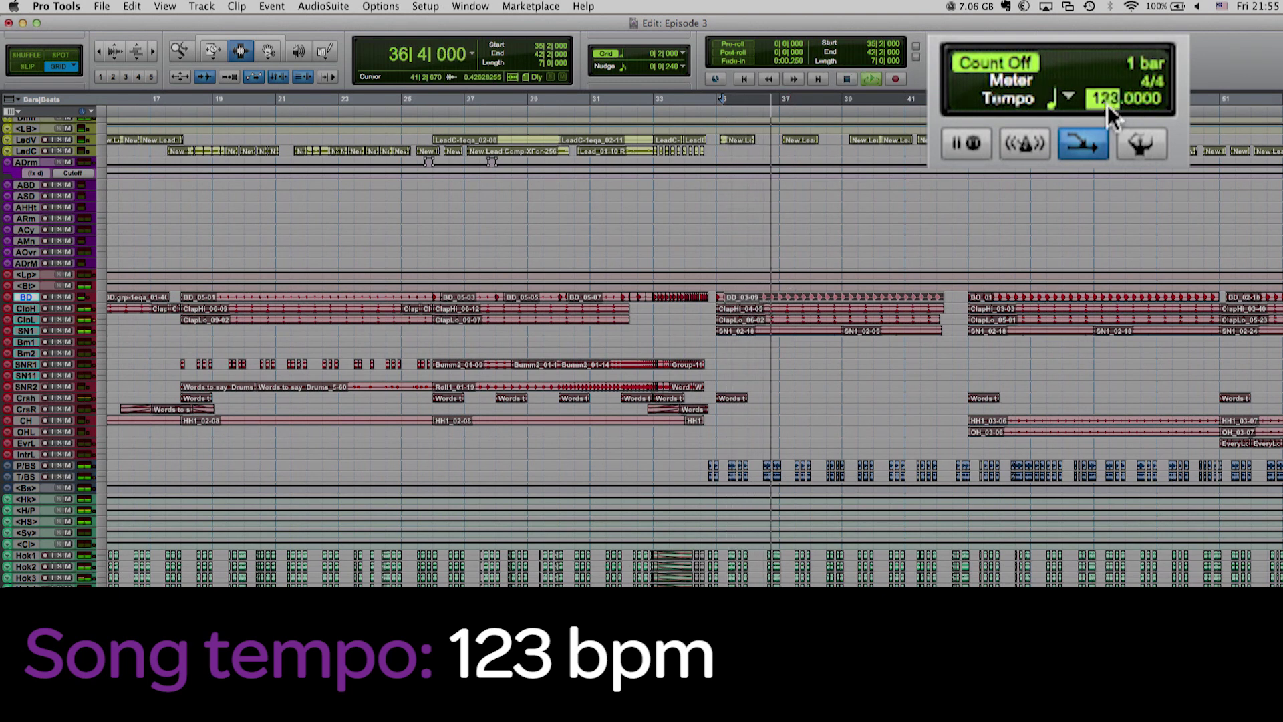
- Set the session tempo to 125 bpm and stop playback
type("125")
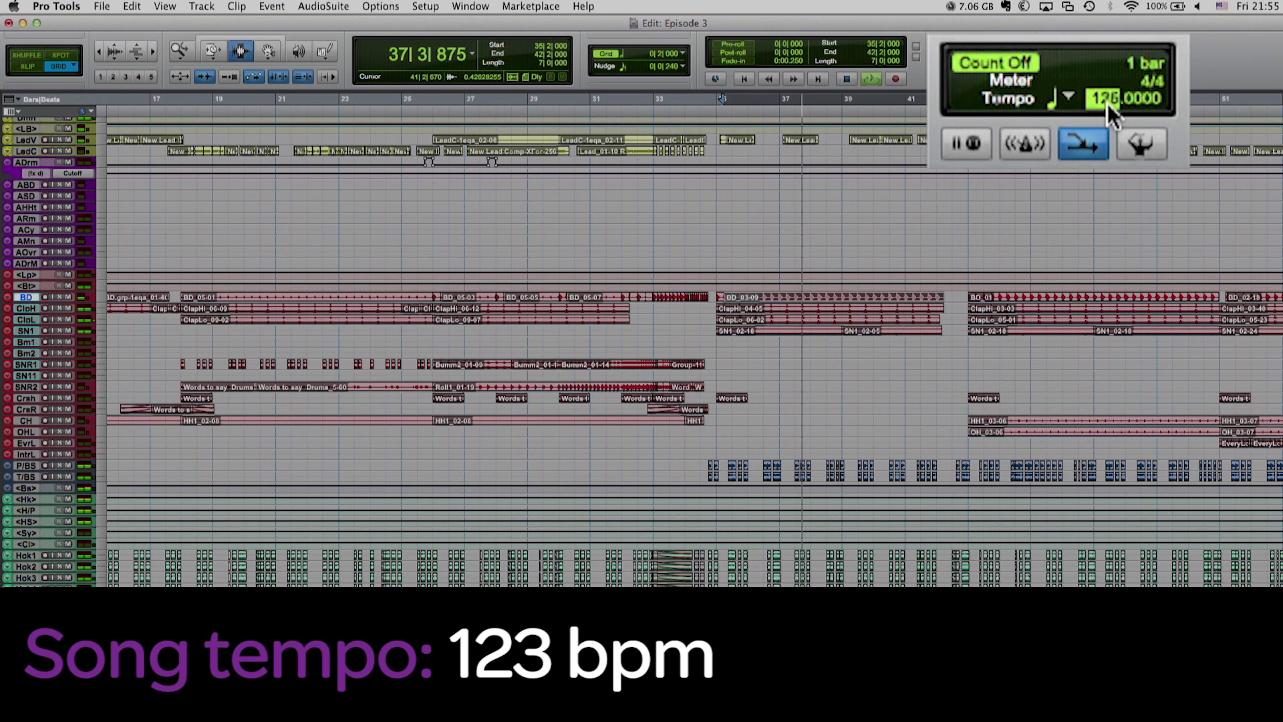
key("Return")
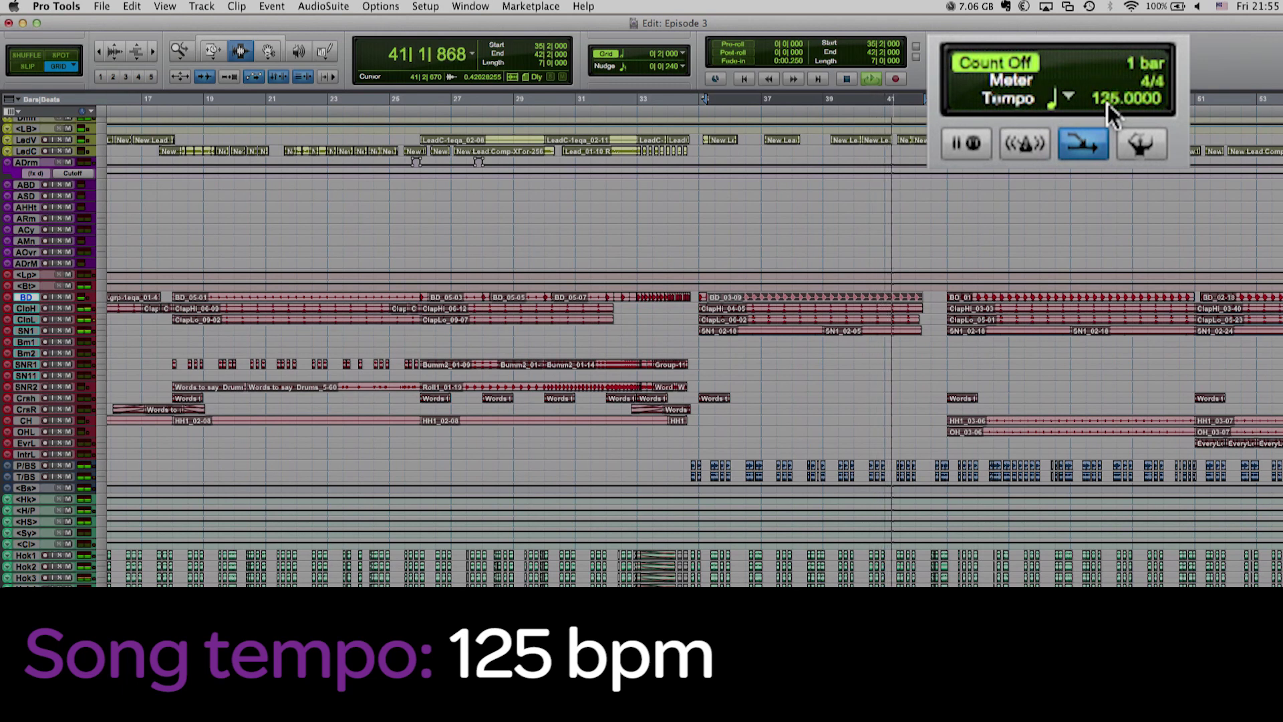
left_click(1108, 103)
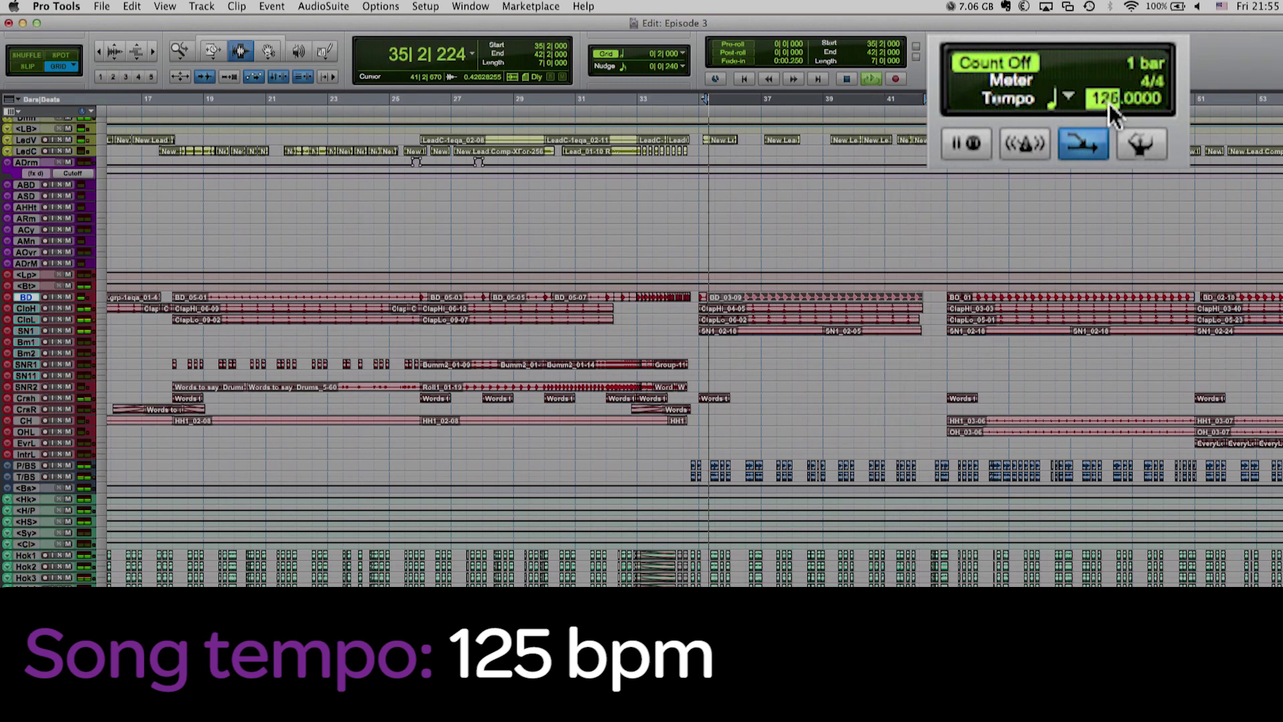
key("space")
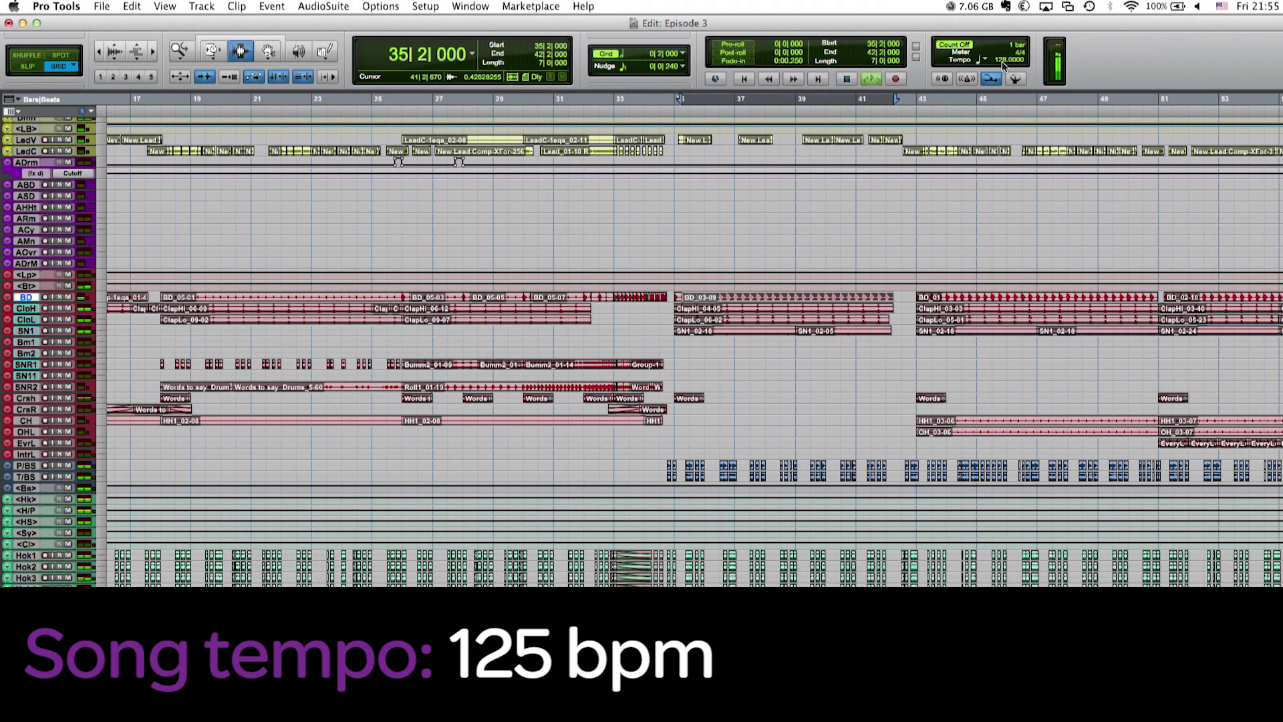
- Audition the song at 128 bpm, then return the tempo to 125 bpm
left_click(1001, 61)
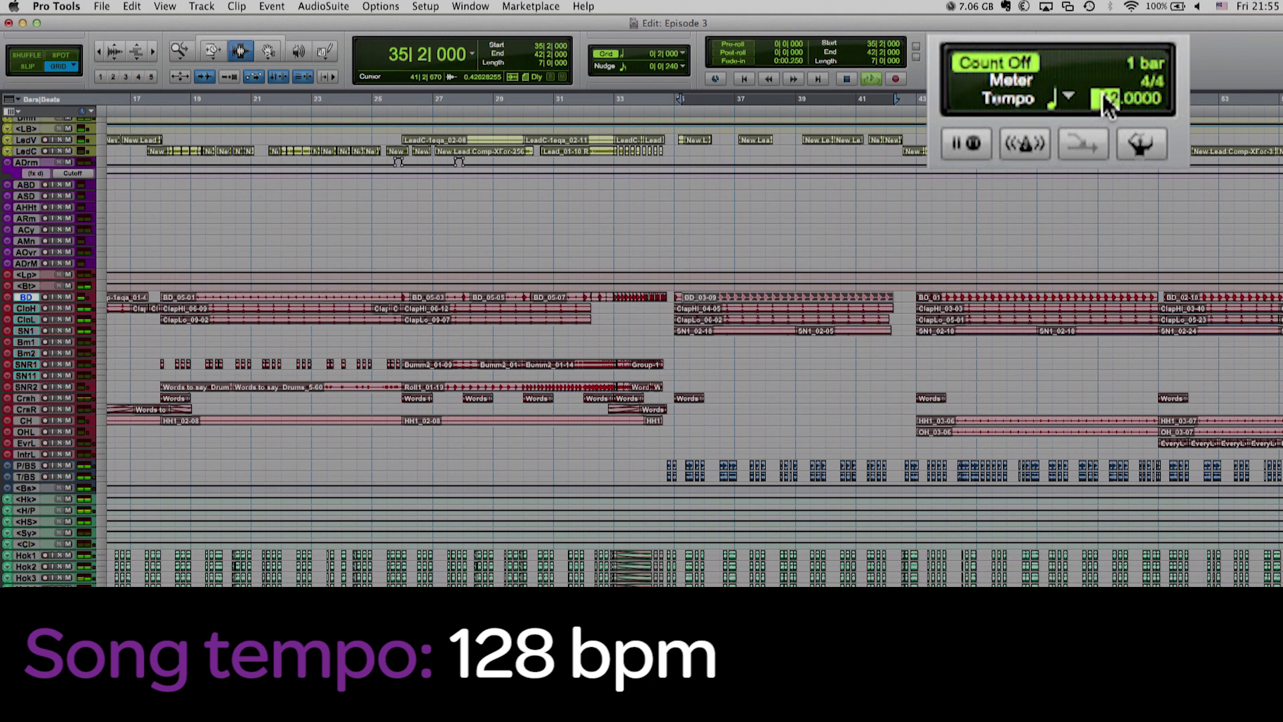
key("Return")
key("space")
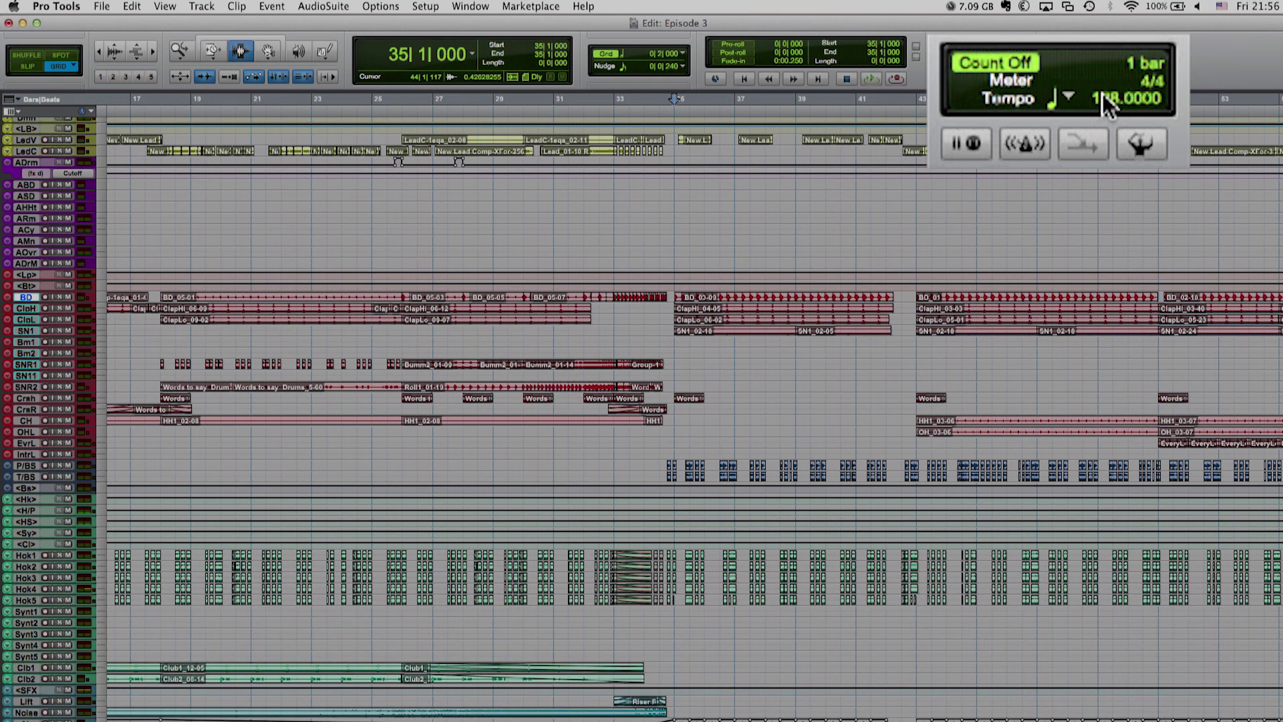
left_click(1104, 98)
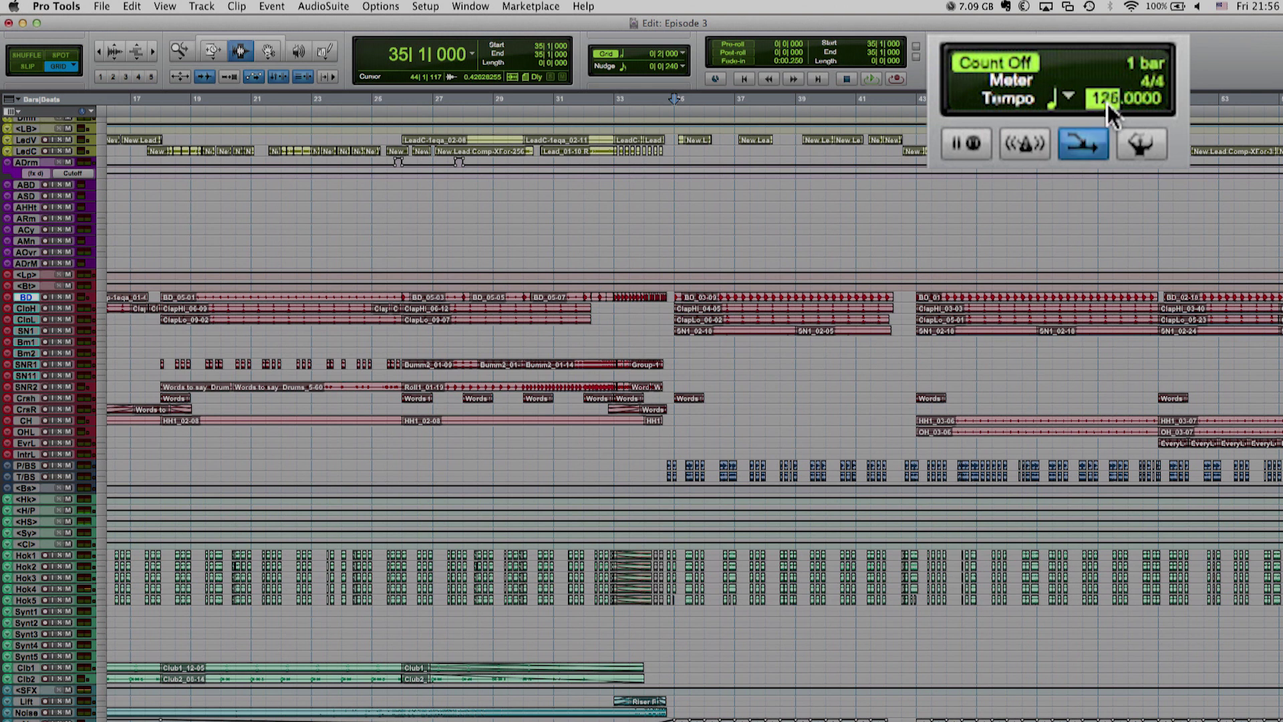
key("Return")
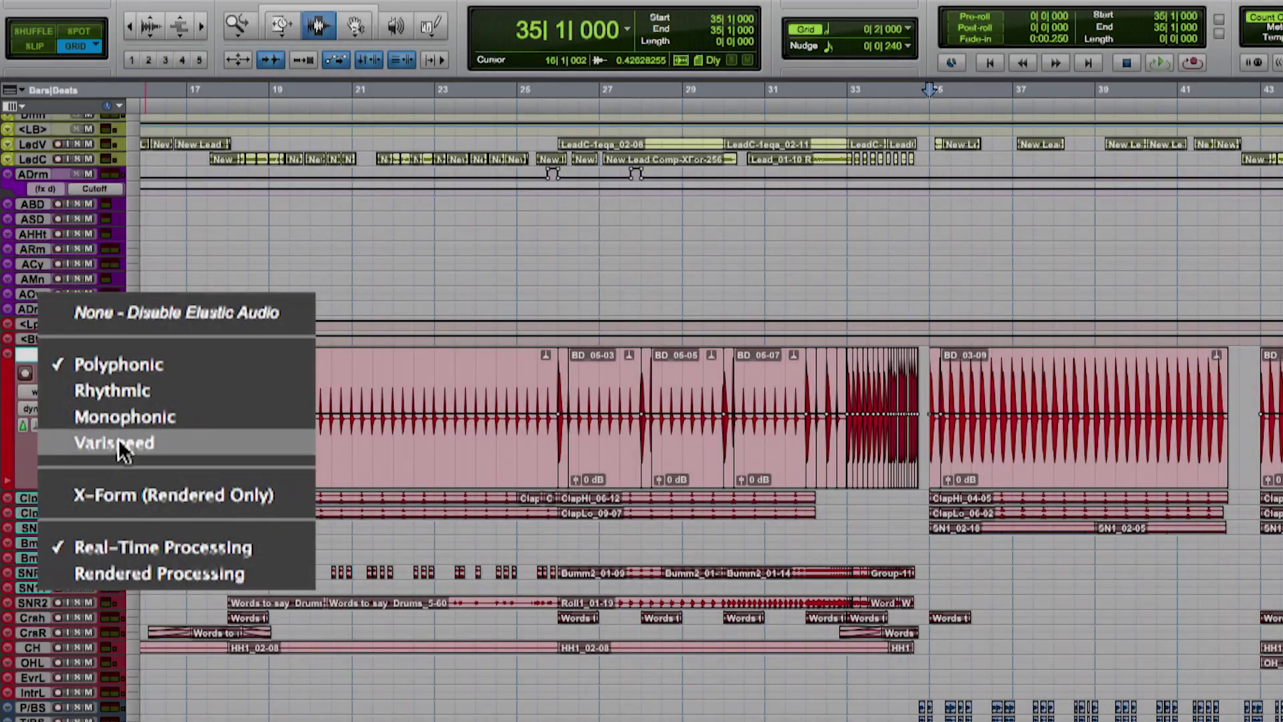
- Switch the BD track's Elastic Audio to Varispeed and extend the time selection to about bar 36
left_click(120, 446)
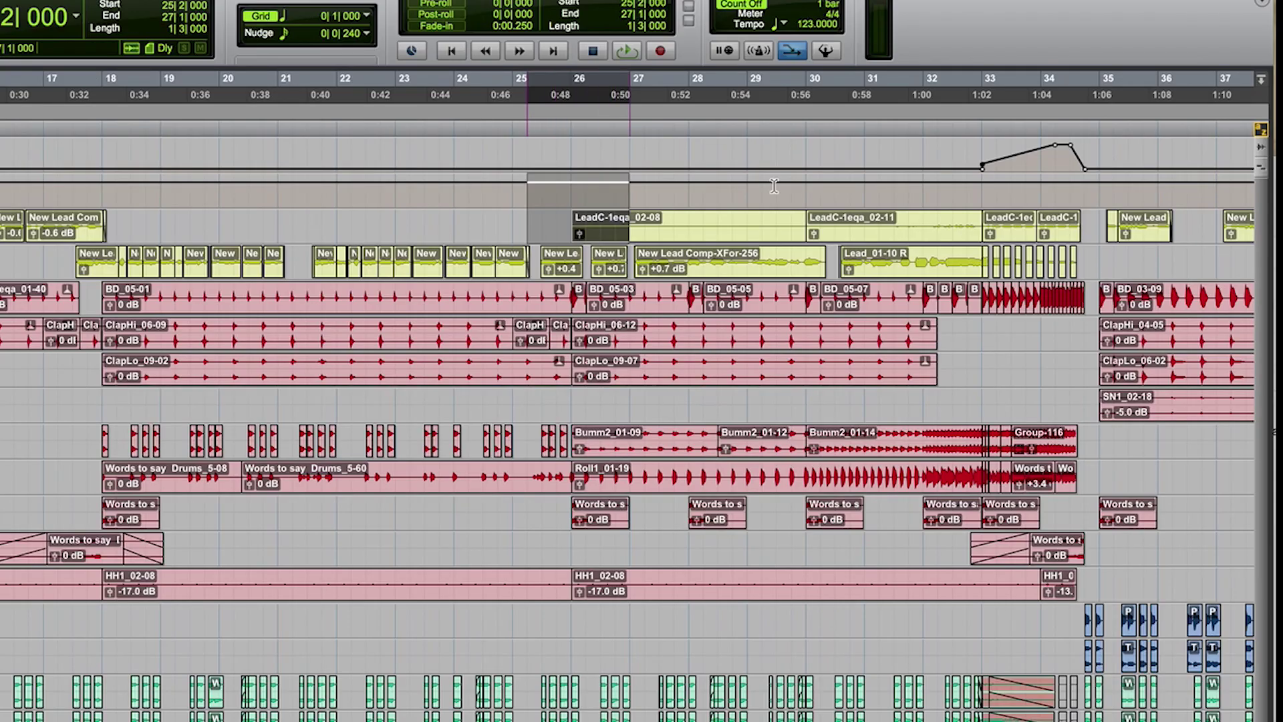
left_click_drag(774, 185, 1189, 177)
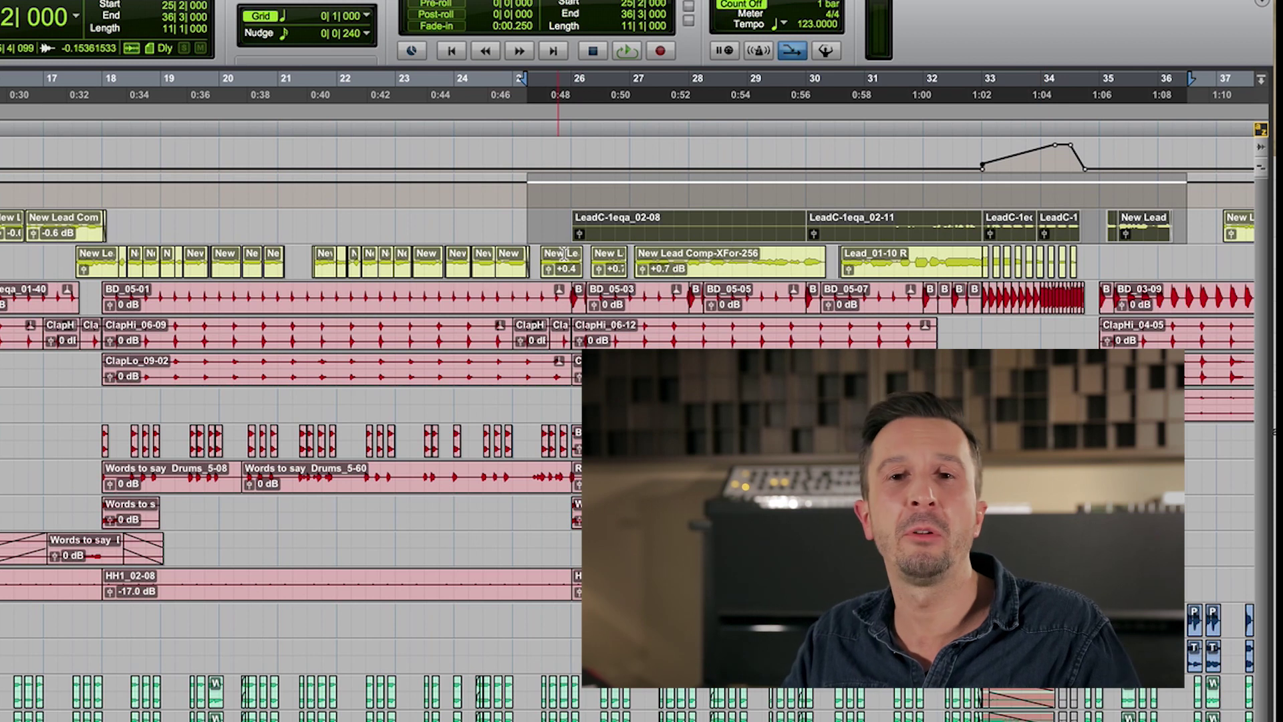
- Clear the time selection with the FXBus through FX/Delay return tracks in view
left_click(545, 339)
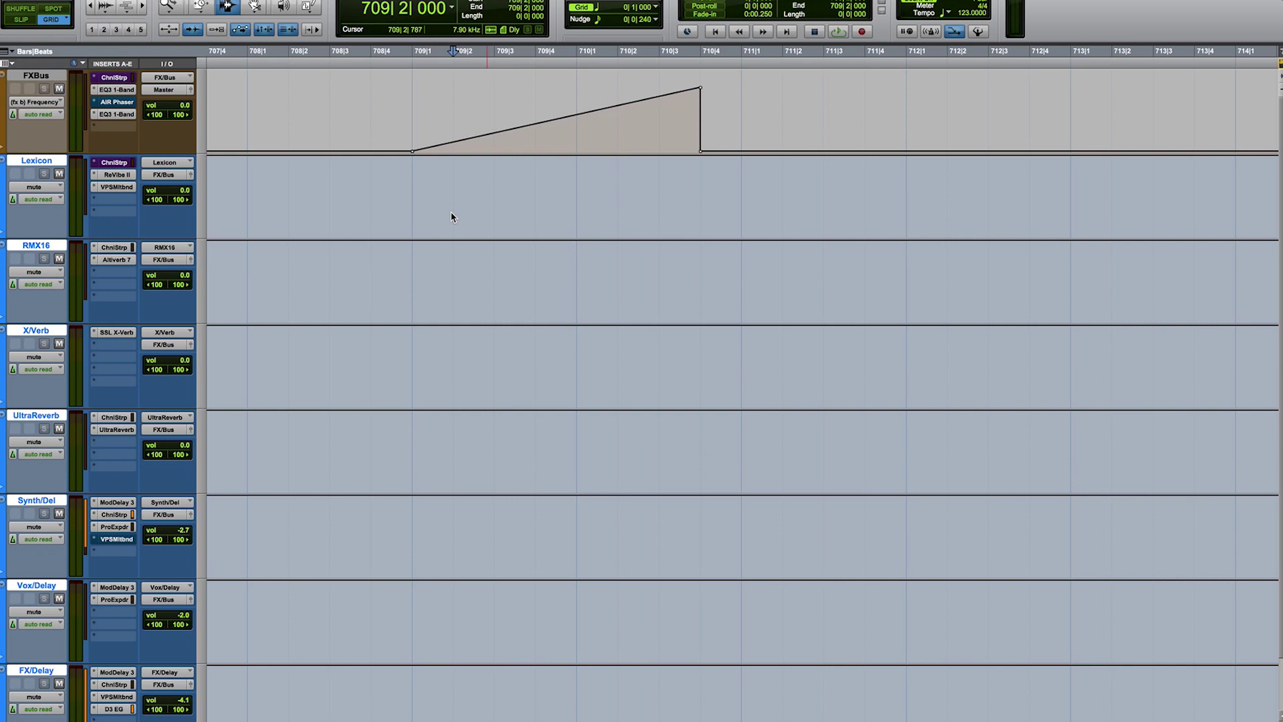
- Open the automation write-enable panel and select 710|4 to 711|1 from the Lexicon track
key("super+4")
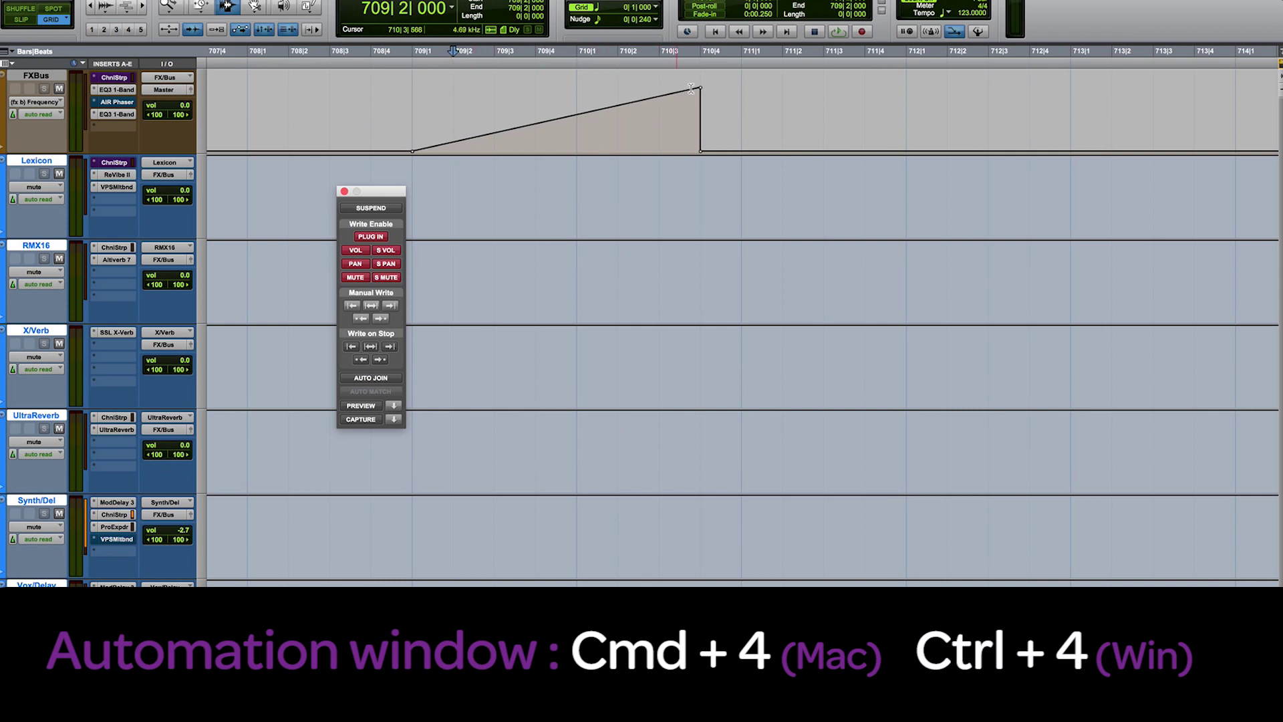
left_click(701, 173)
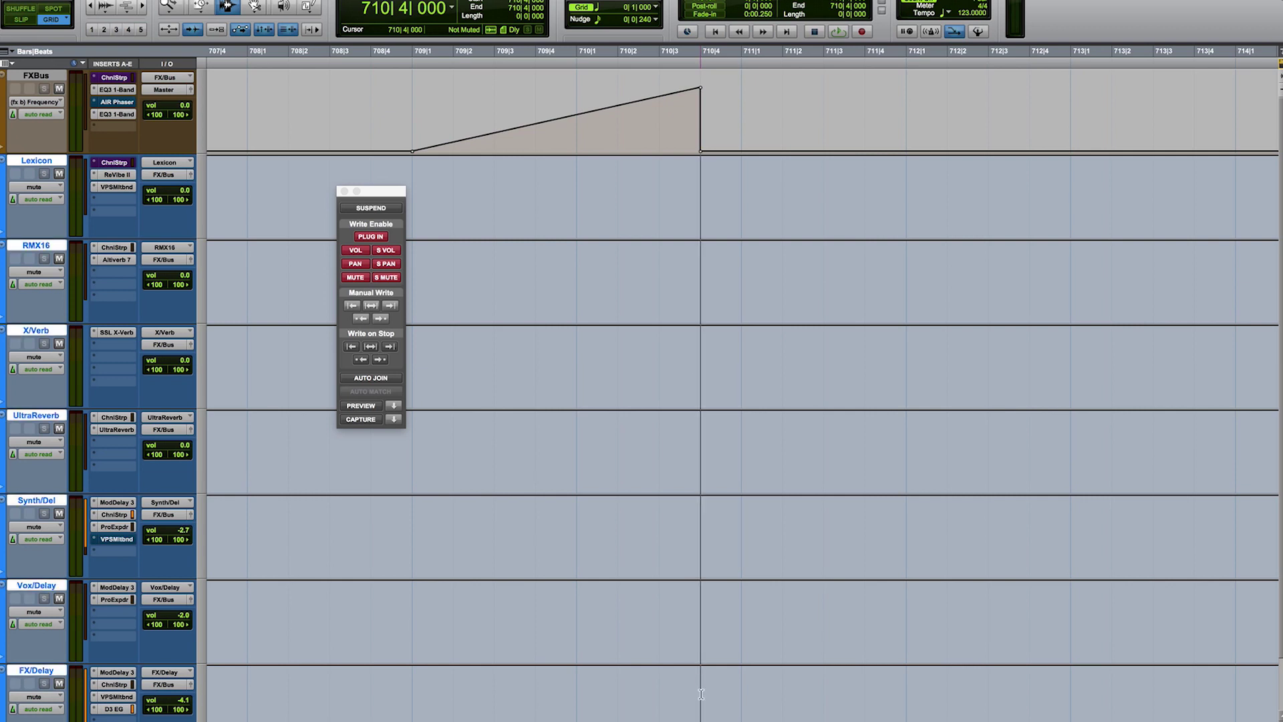
left_click_drag(701, 694, 733, 695)
- Put Lexicon through FX/Delay in latch automation and mute them over 710|4–711|1
left_click(38, 200)
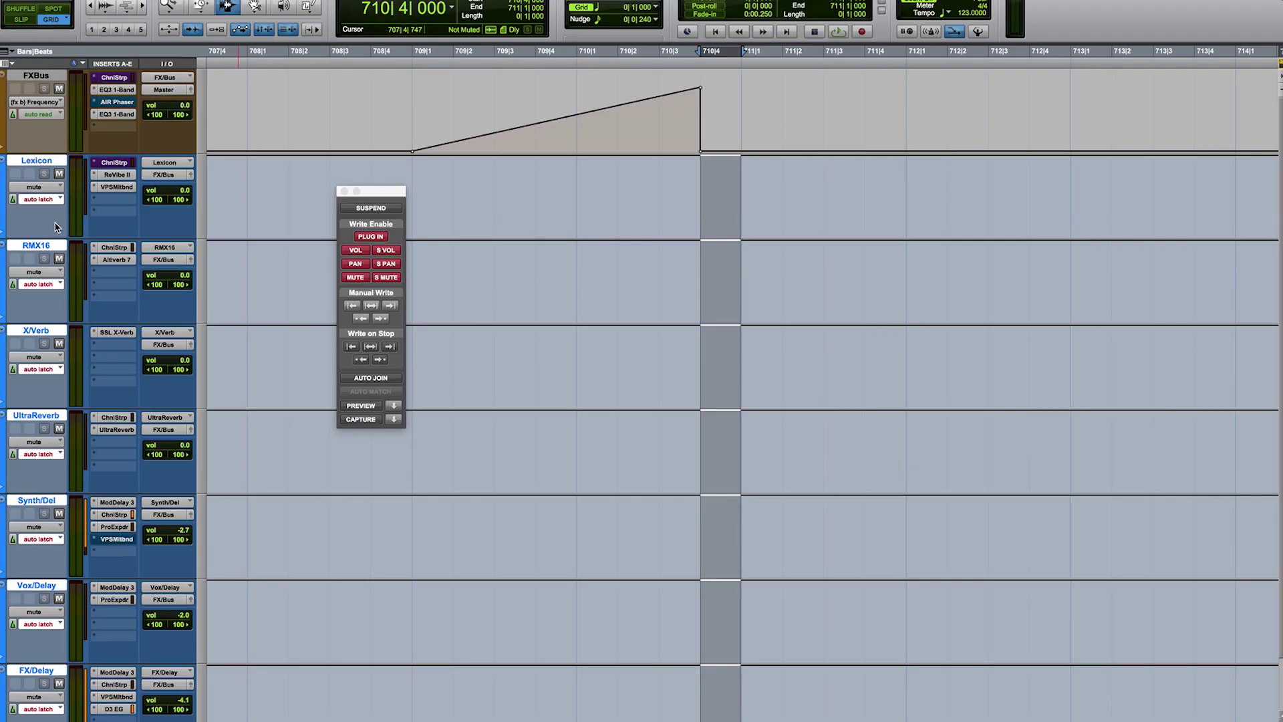
left_click(59, 174, "alt+shift")
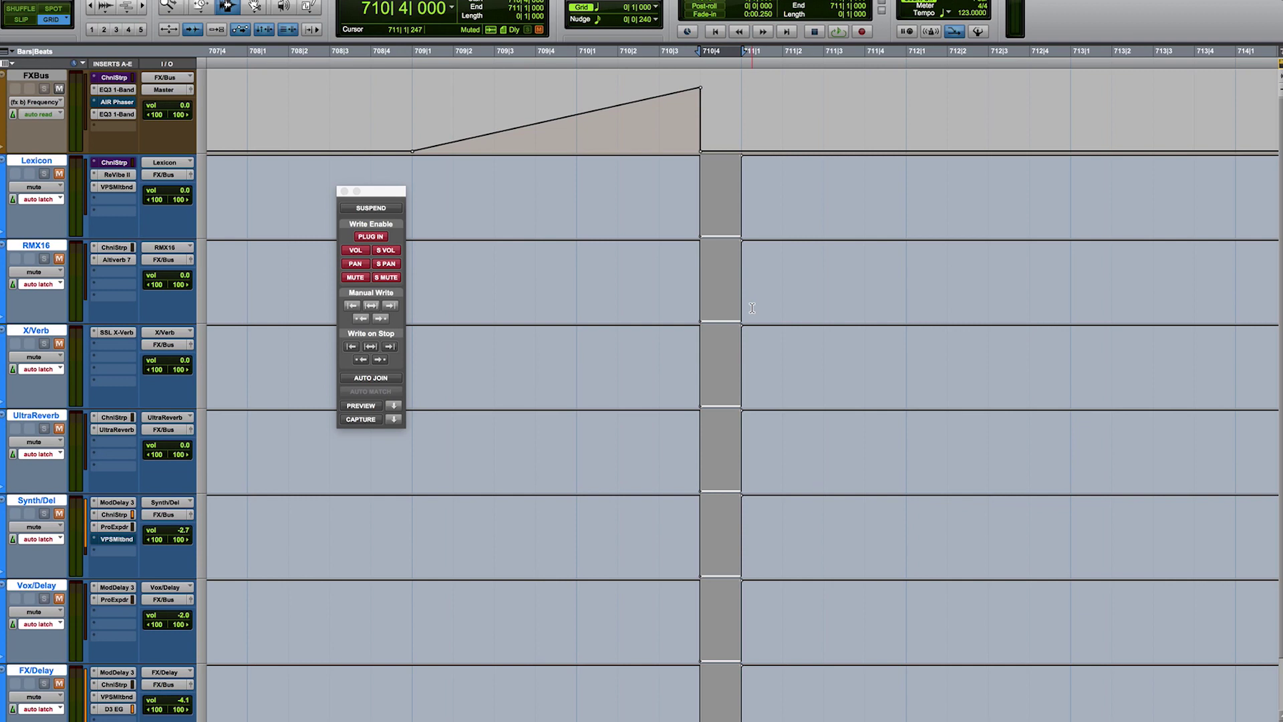
left_click(44, 372)
- Return all FX returns to read automation and play from 710|1 to hear the muted gap
left_click(67, 347, "alt")
left_click(580, 198)
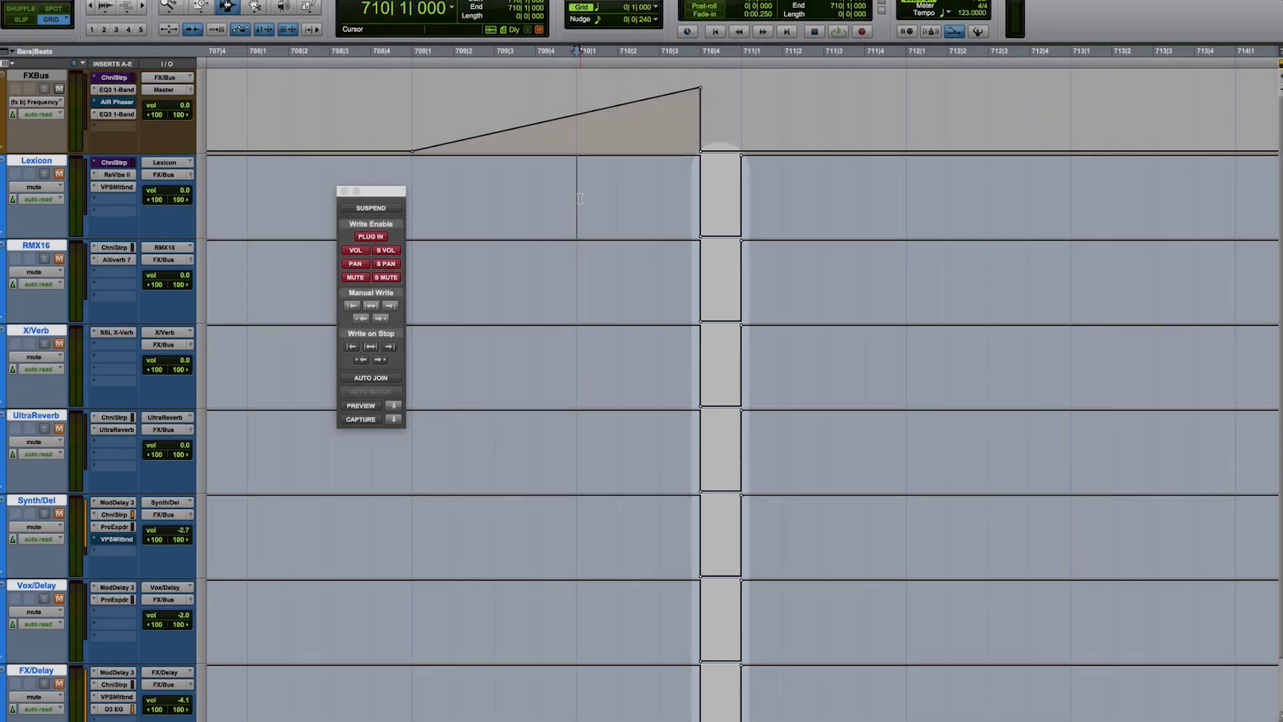
key("space")
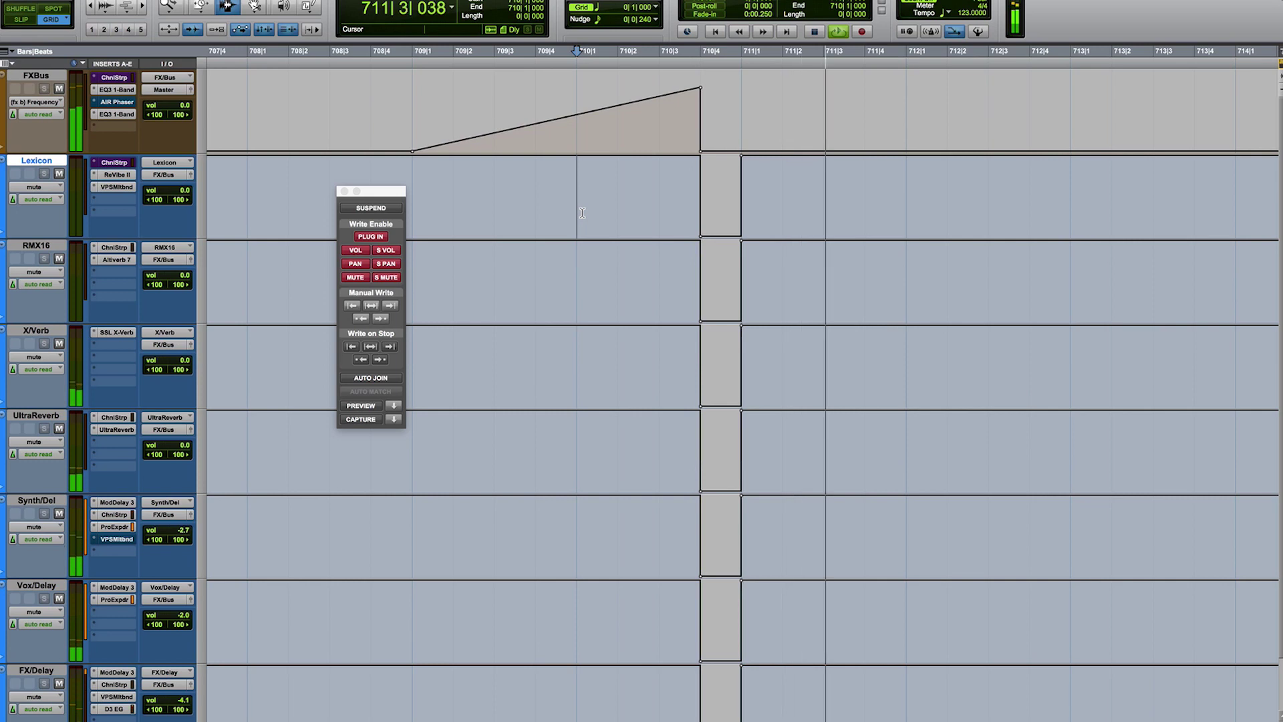
key("space")
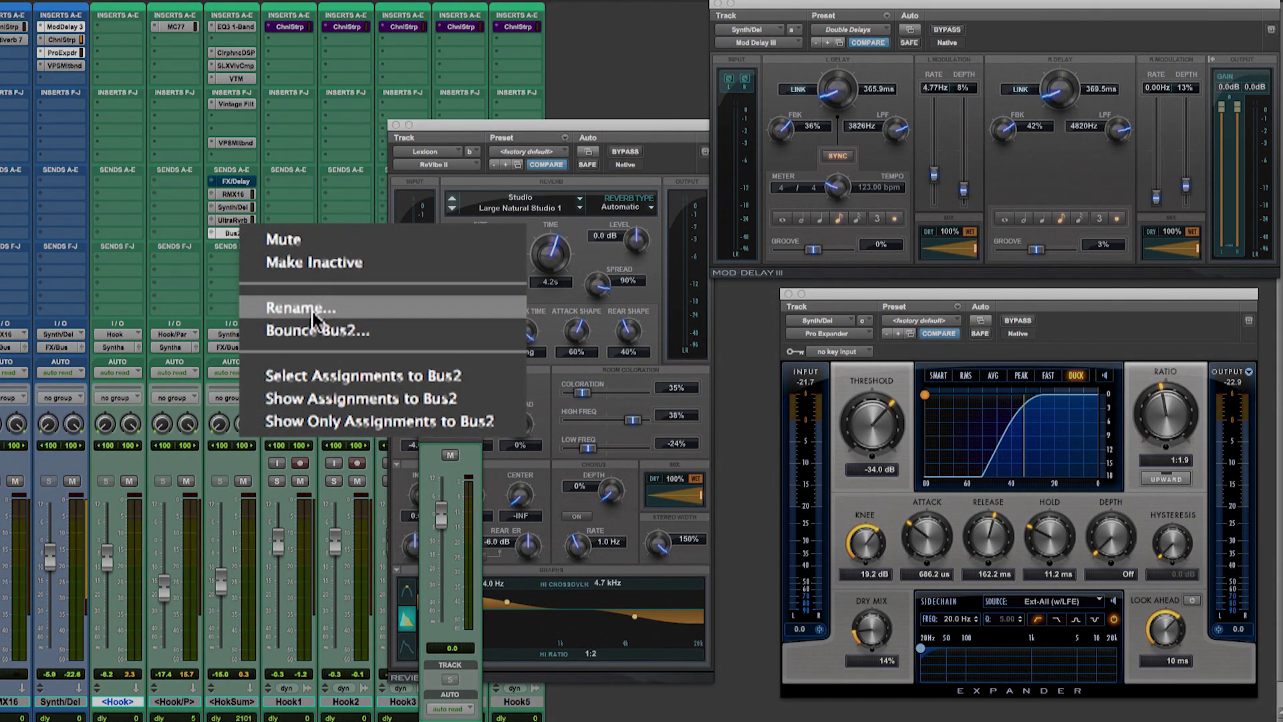
- Open the Rename I/O dialog for the Bus2 send to begin naming it Synth
left_click(301, 308)
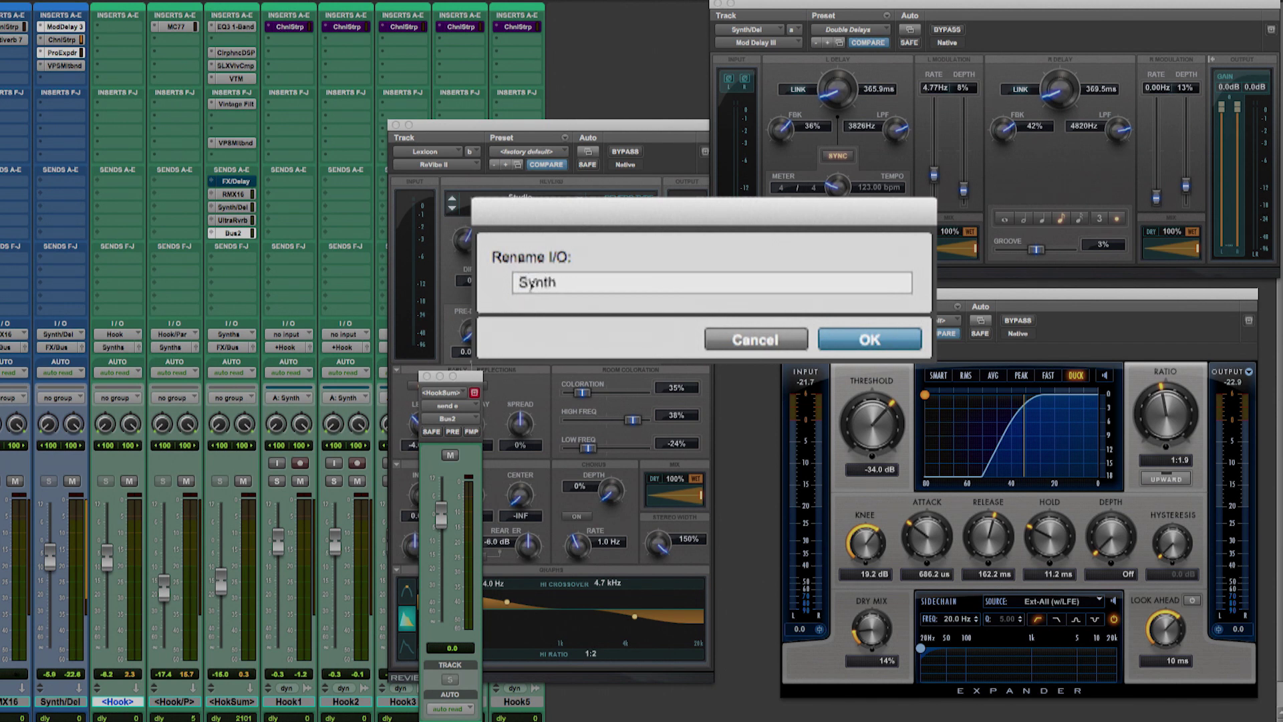
- Confirm the SC Synth name and set the Pro Expander's key input to SC Synth (Mono)
key("Return")
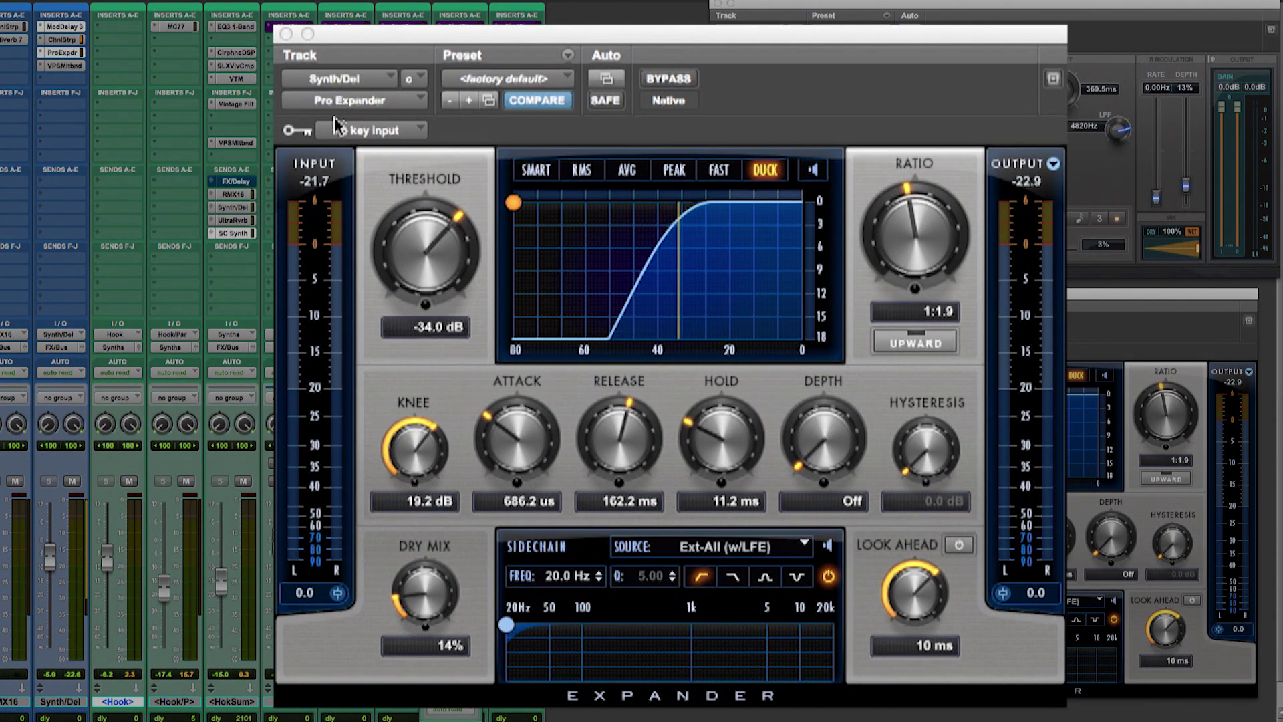
left_click(831, 353)
mouse_move(434, 199)
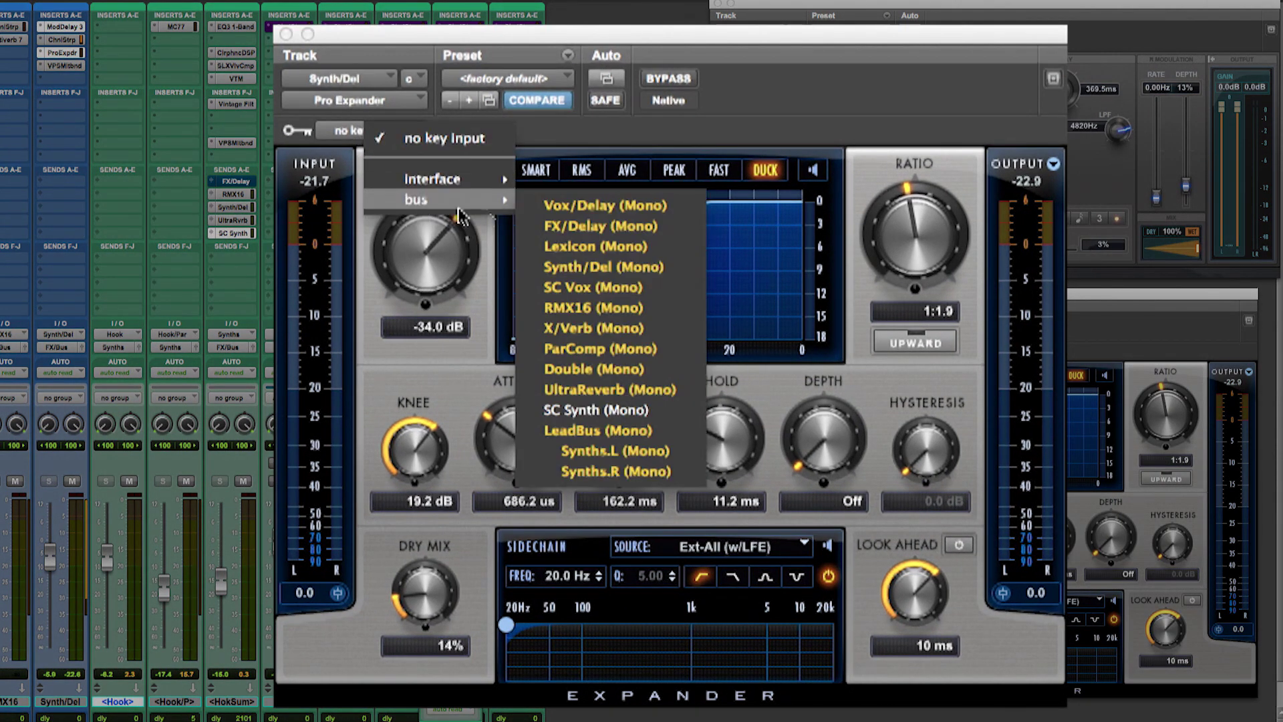
left_click(573, 410)
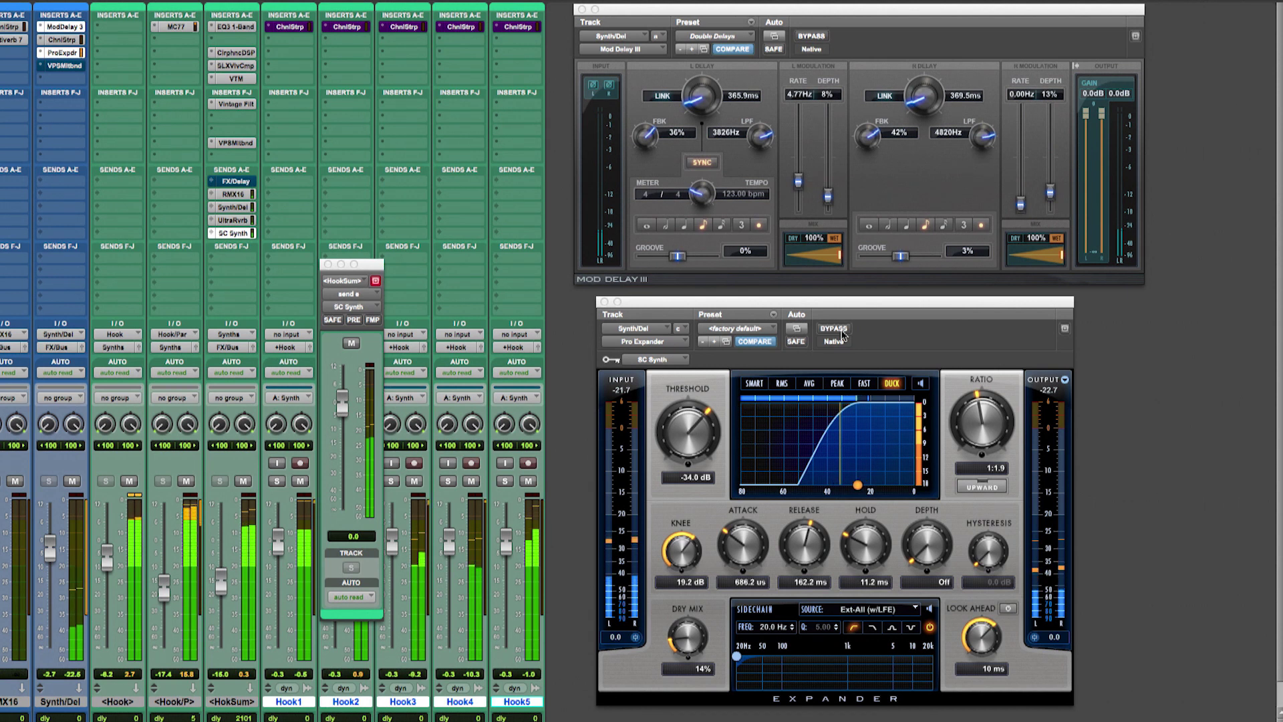
- Lower the Pro Expander threshold to roughly -35.2 dB
left_click_drag(691, 447, 692, 460)
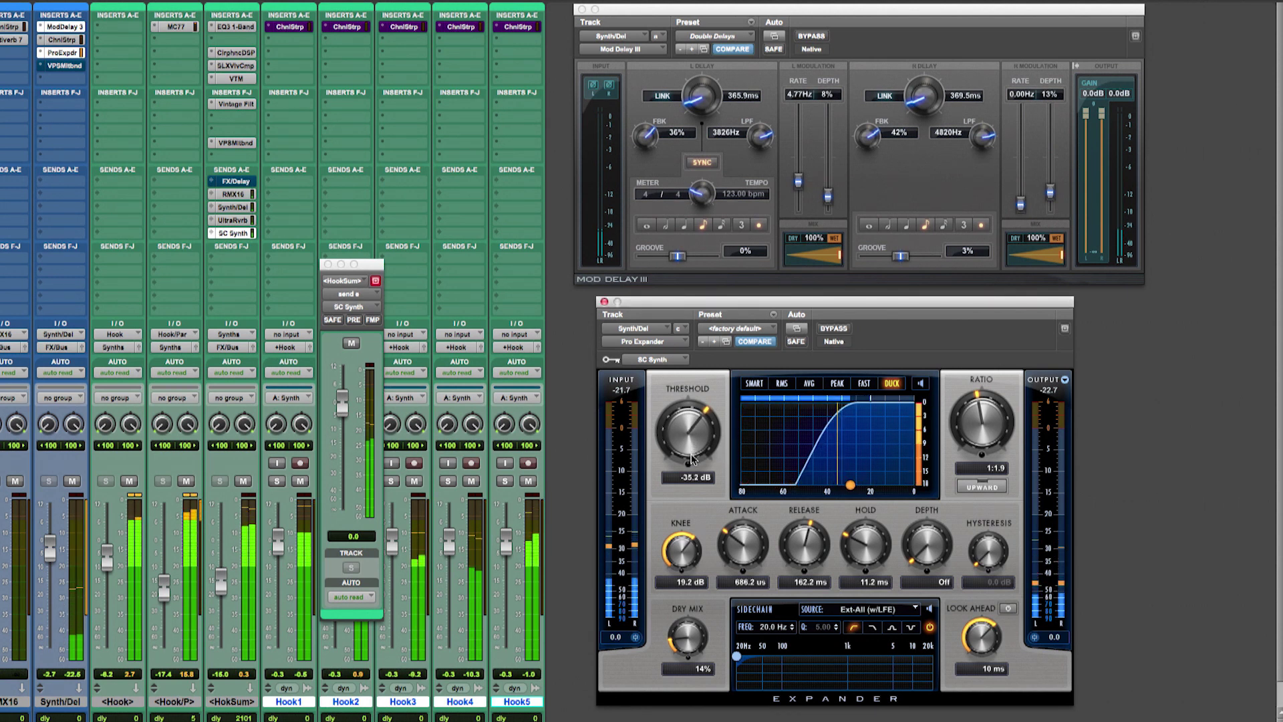
left_click_drag(692, 458, 689, 469)
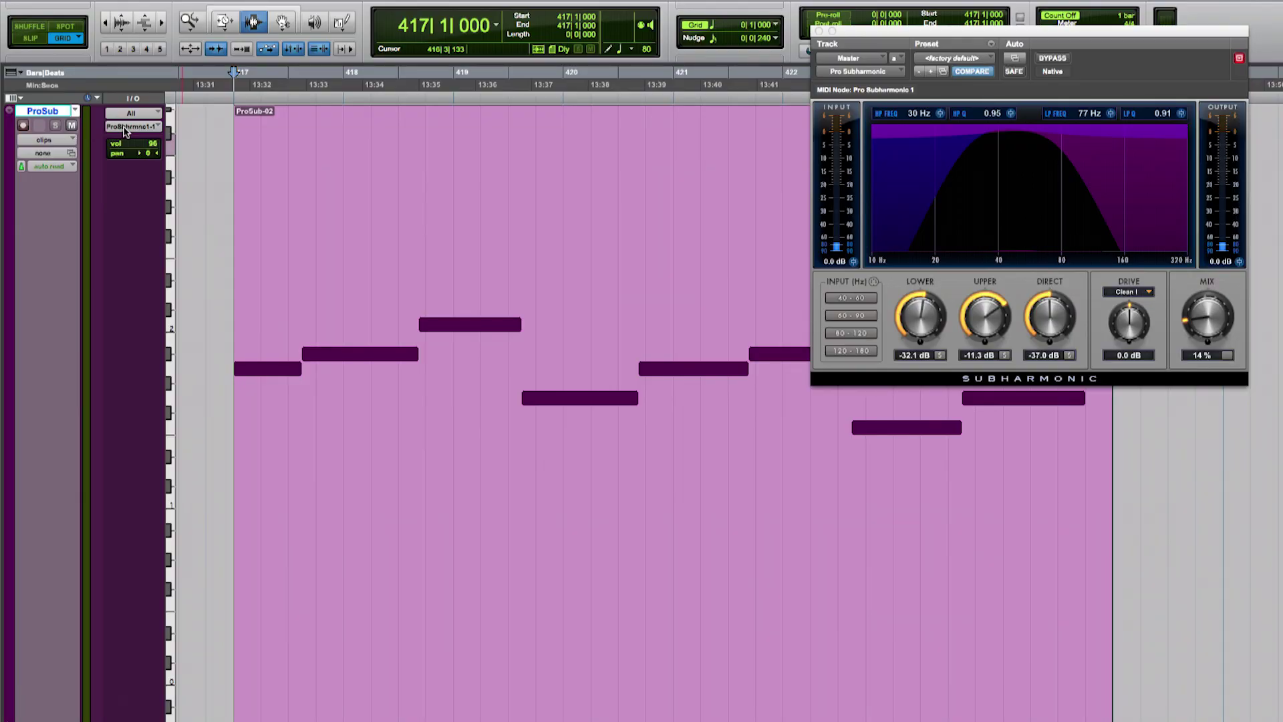
- Route the ProSub track's MIDI output to Pro Subharmonic 1 channel-1 and audition the notes
left_click(125, 127)
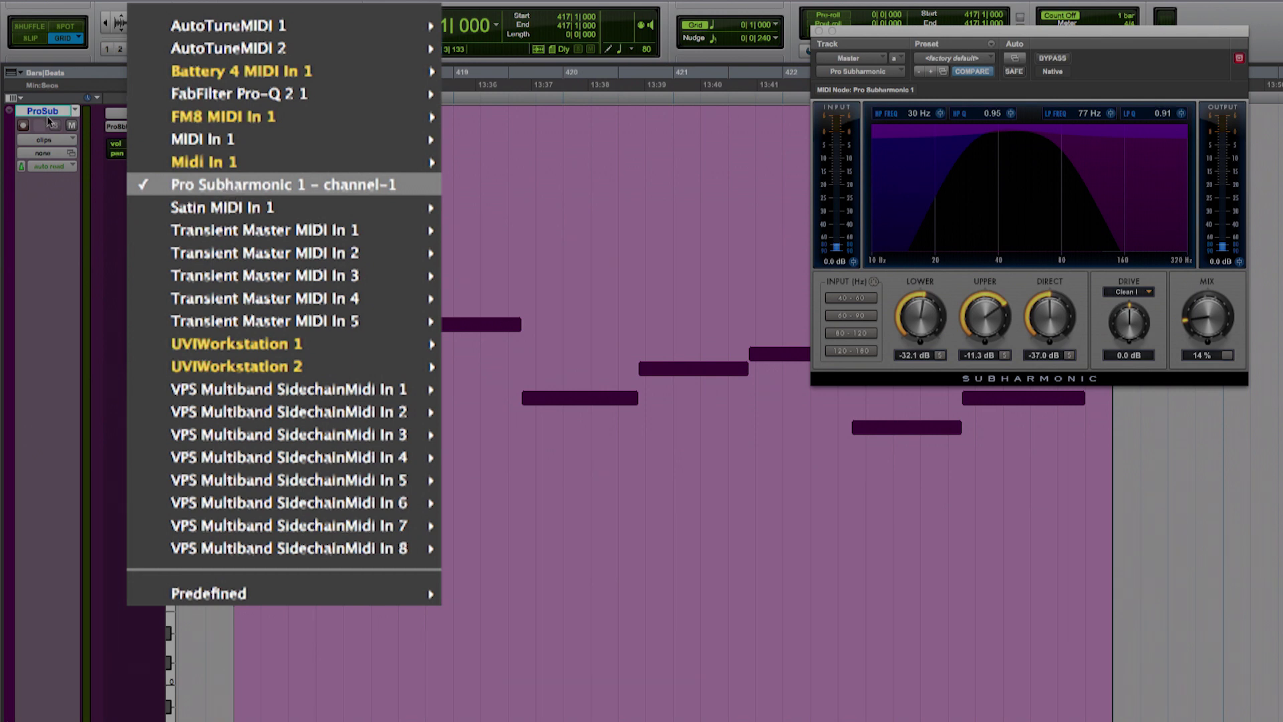
left_click(226, 186)
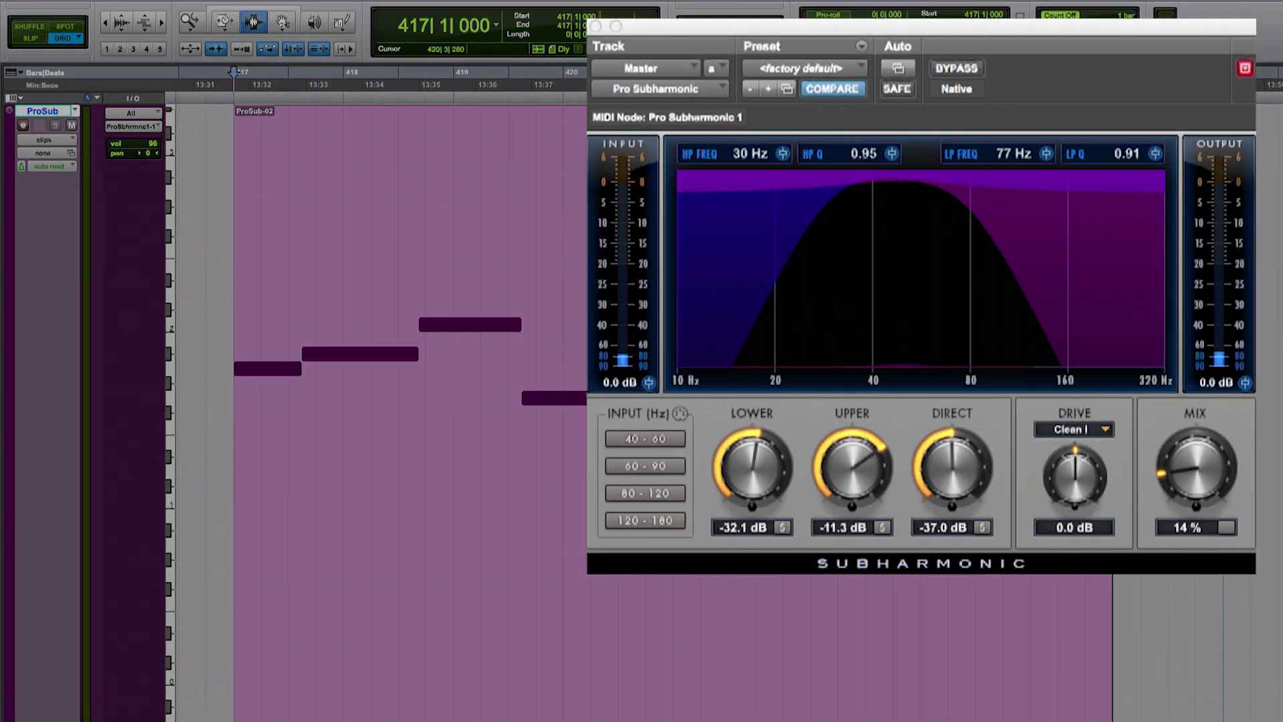
key("space")
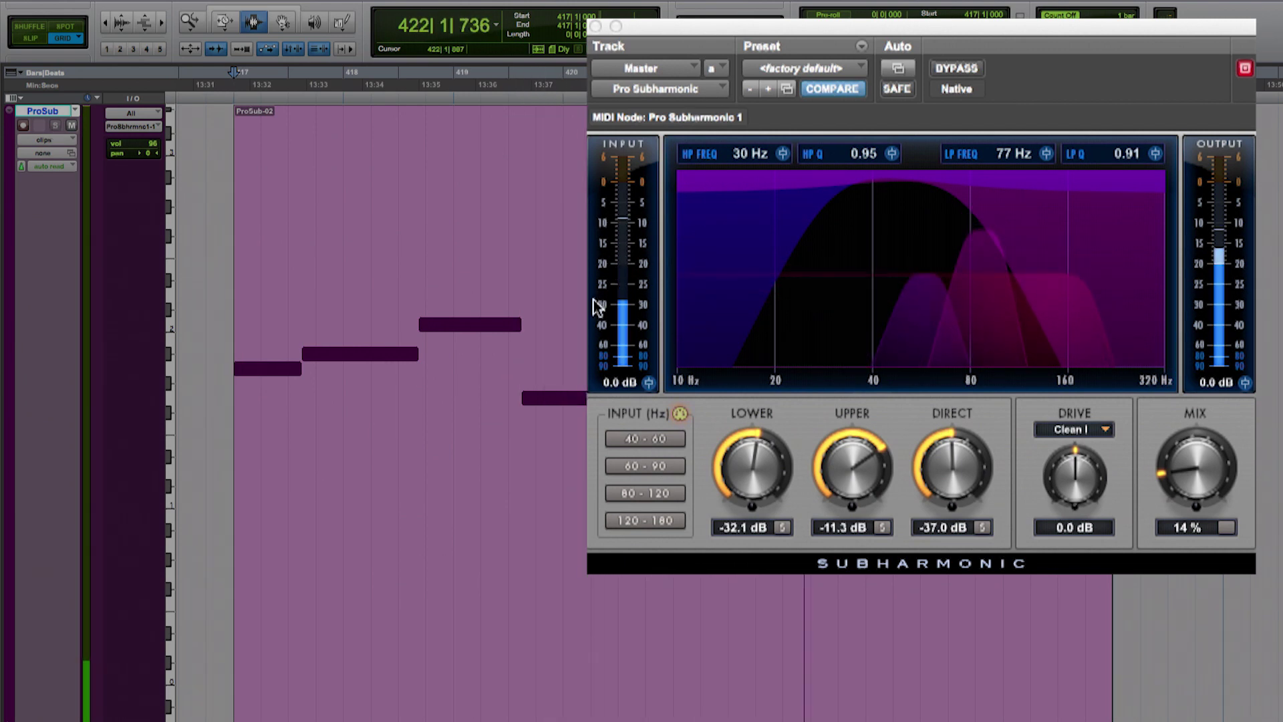
key("space")
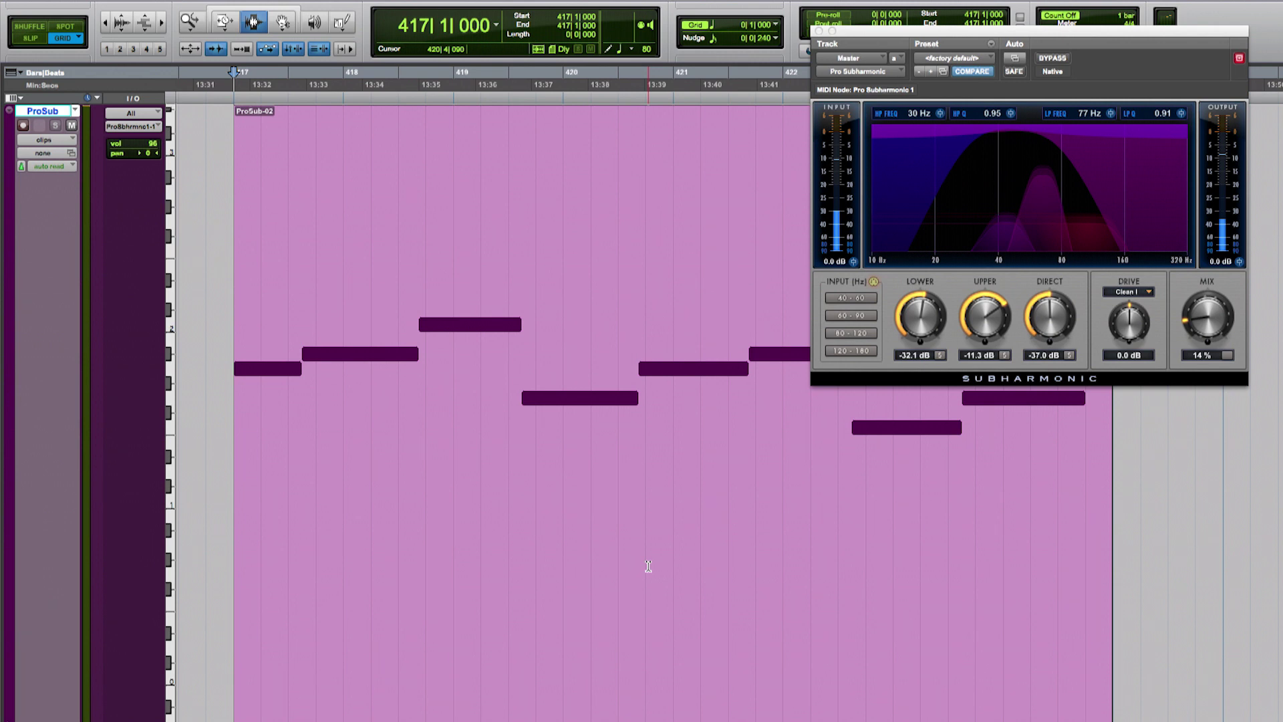
- Transpose the whole ProSub-02 clip down one octave with Event Operations and play it back
double_click(648, 566)
key("alt+0")
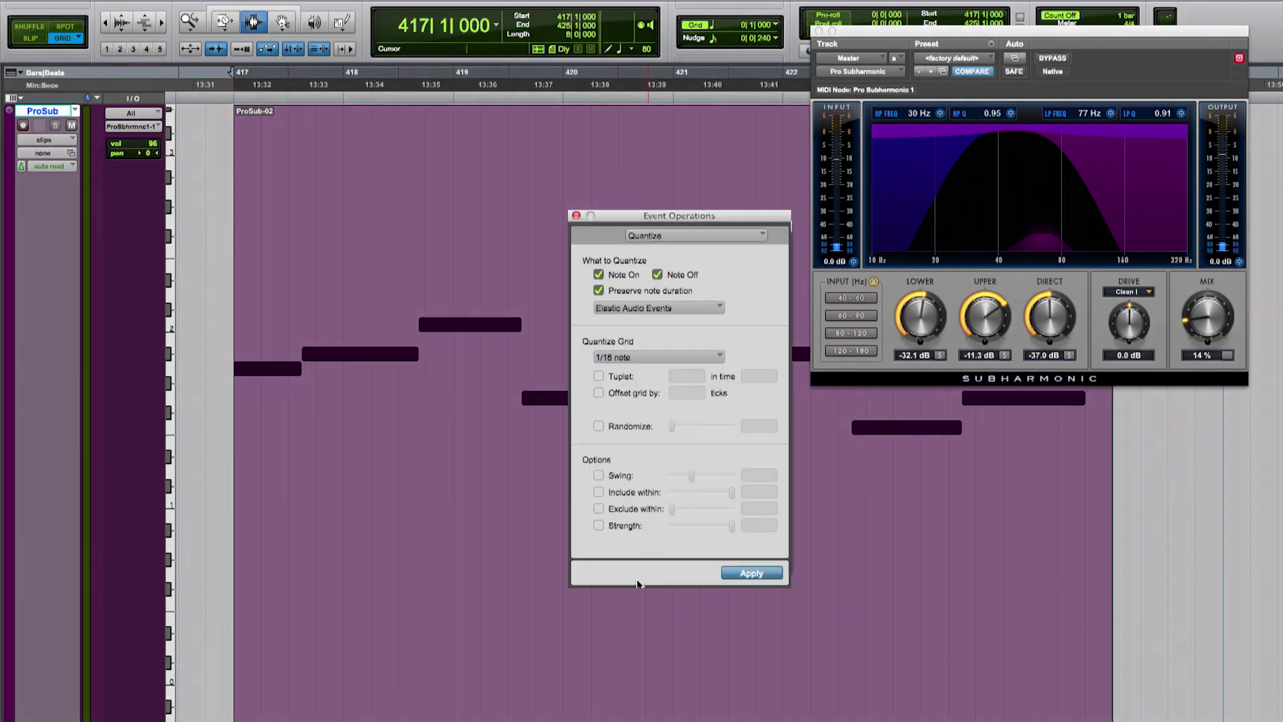
left_click(612, 176)
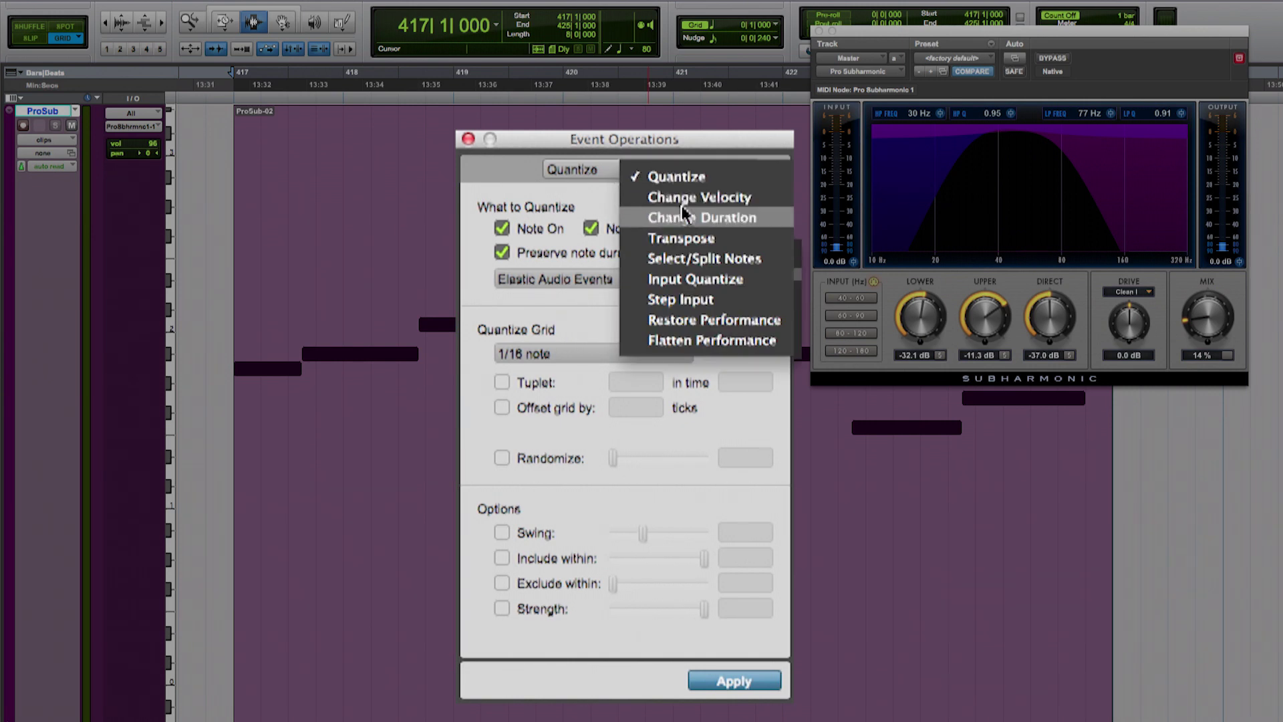
left_click(685, 238)
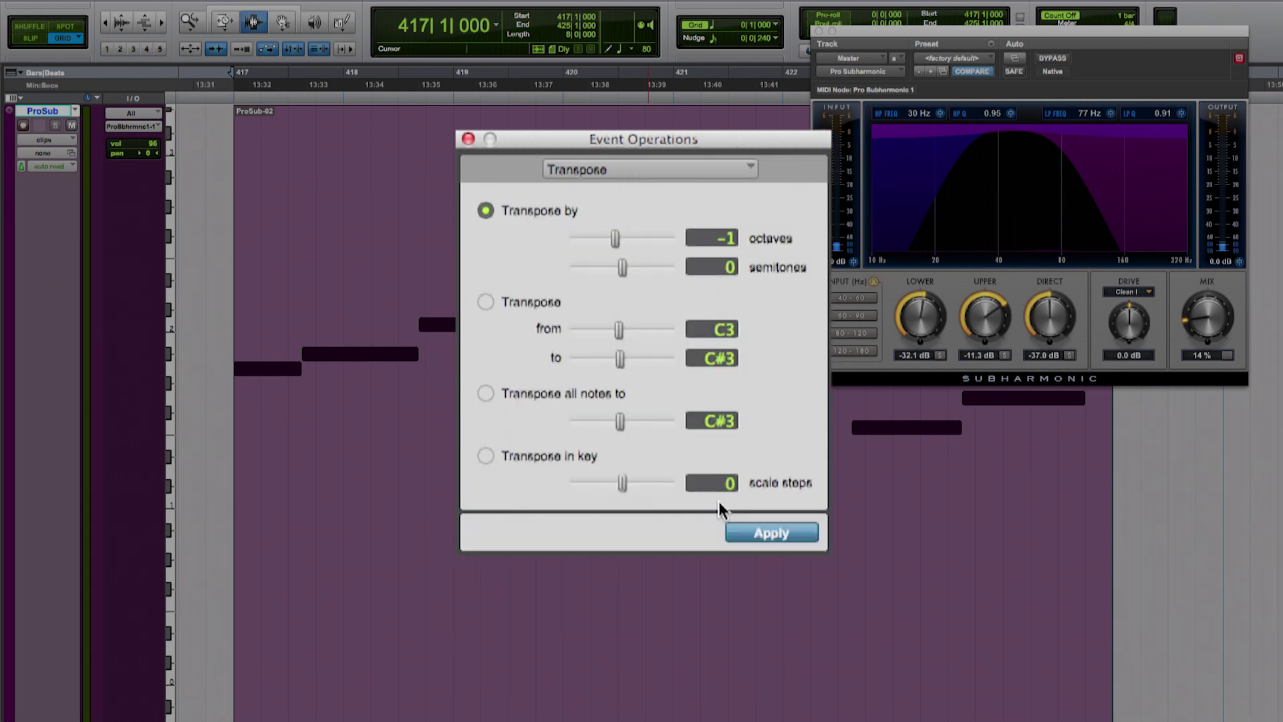
left_click(771, 533)
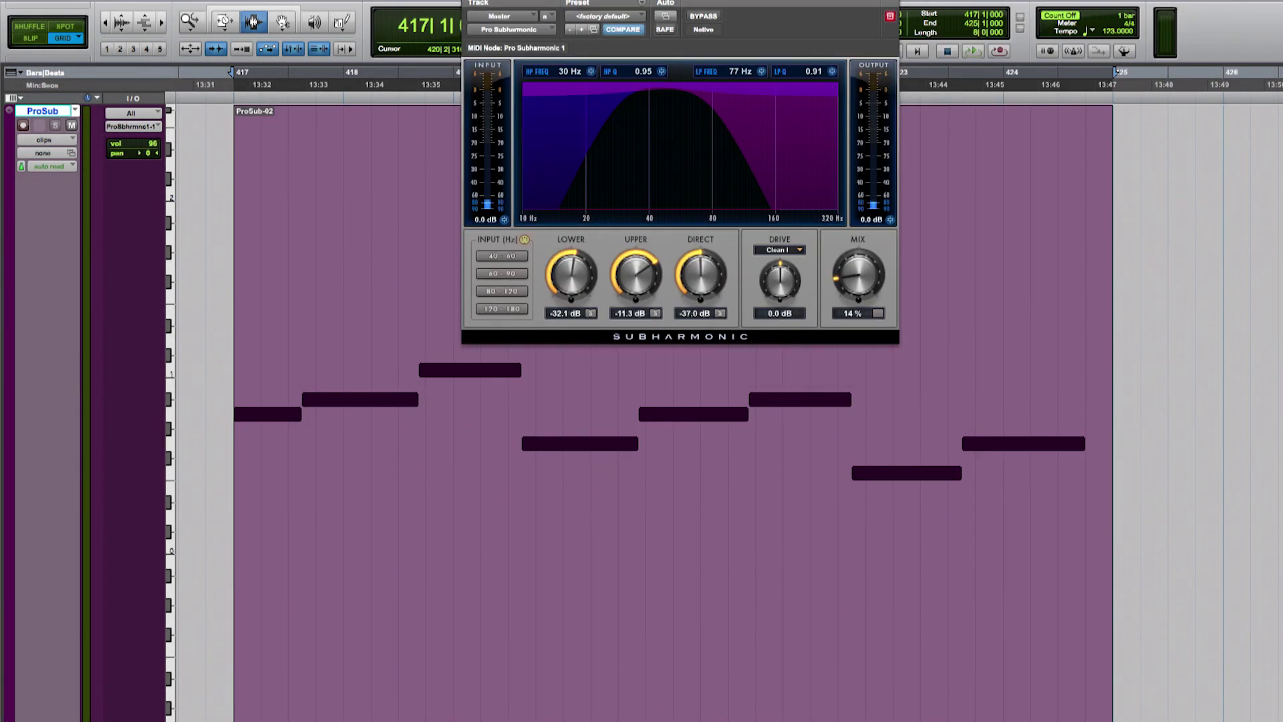
key("space")
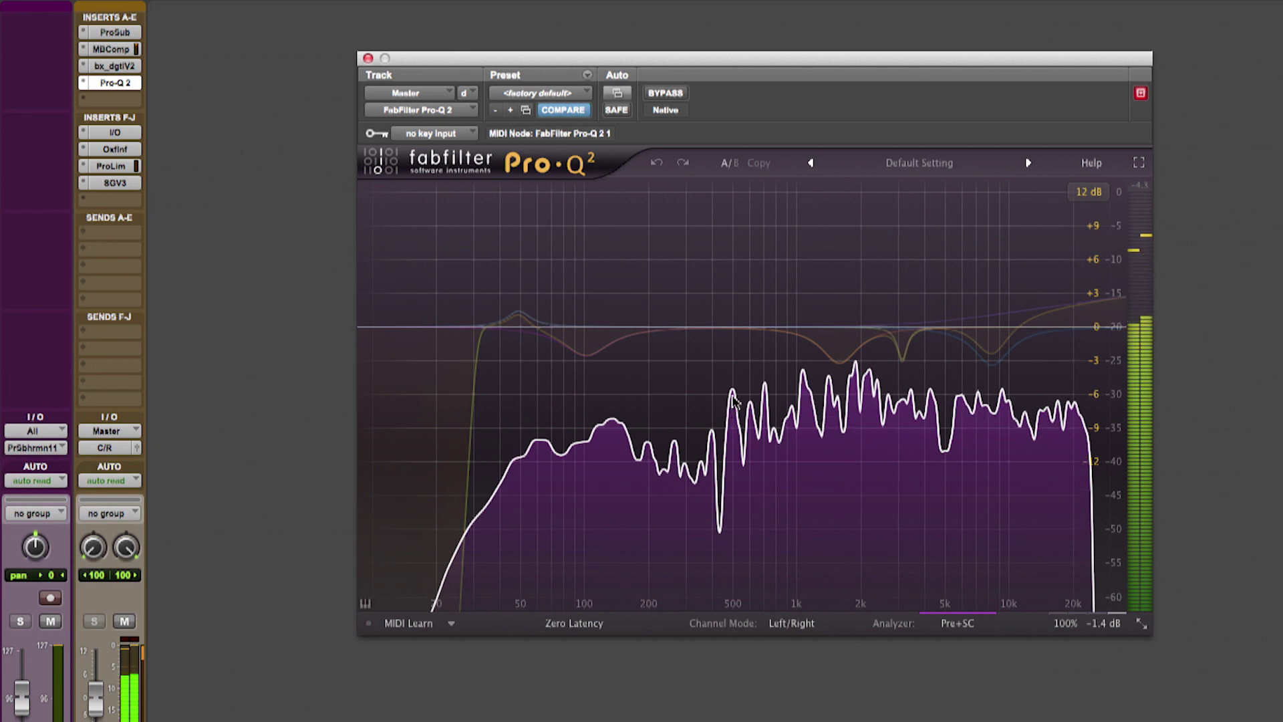
- Cut about 6 dB at 500 Hz in Pro-Q 2, expand it full screen and select the 2 kHz band
mouse_move(733, 398)
left_click_drag(733, 399, 734, 434)
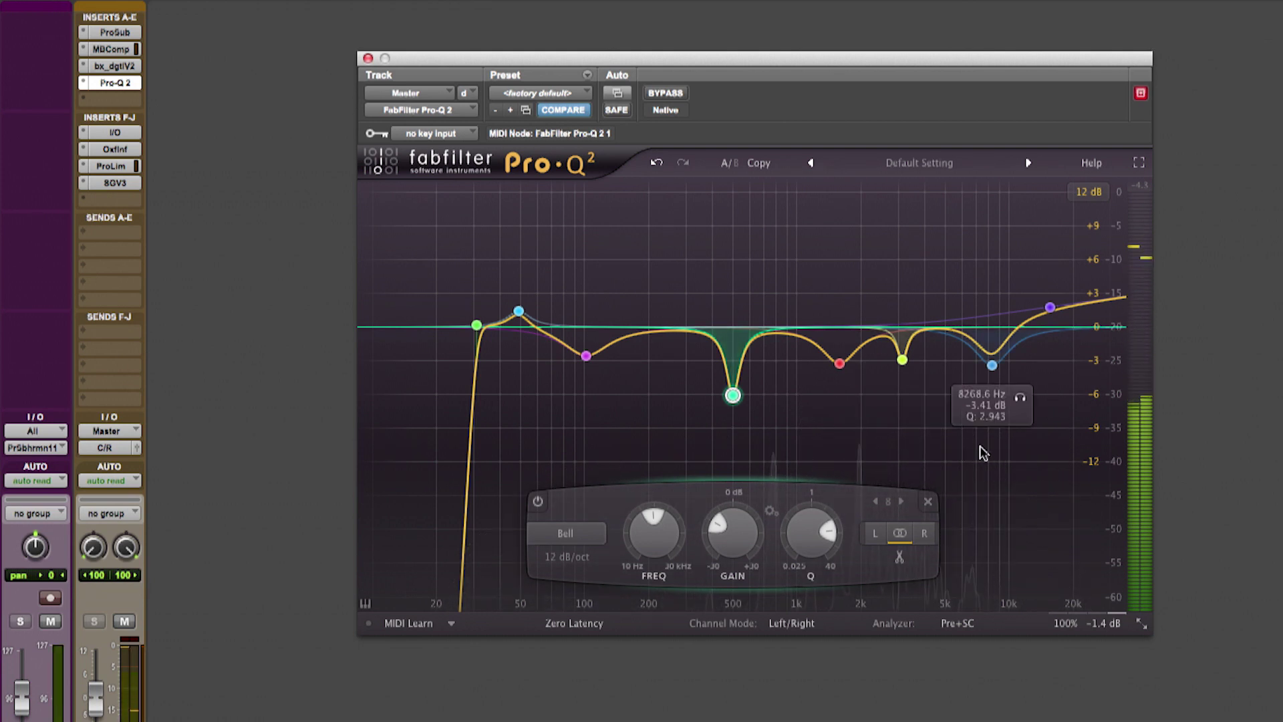
left_click(1138, 162)
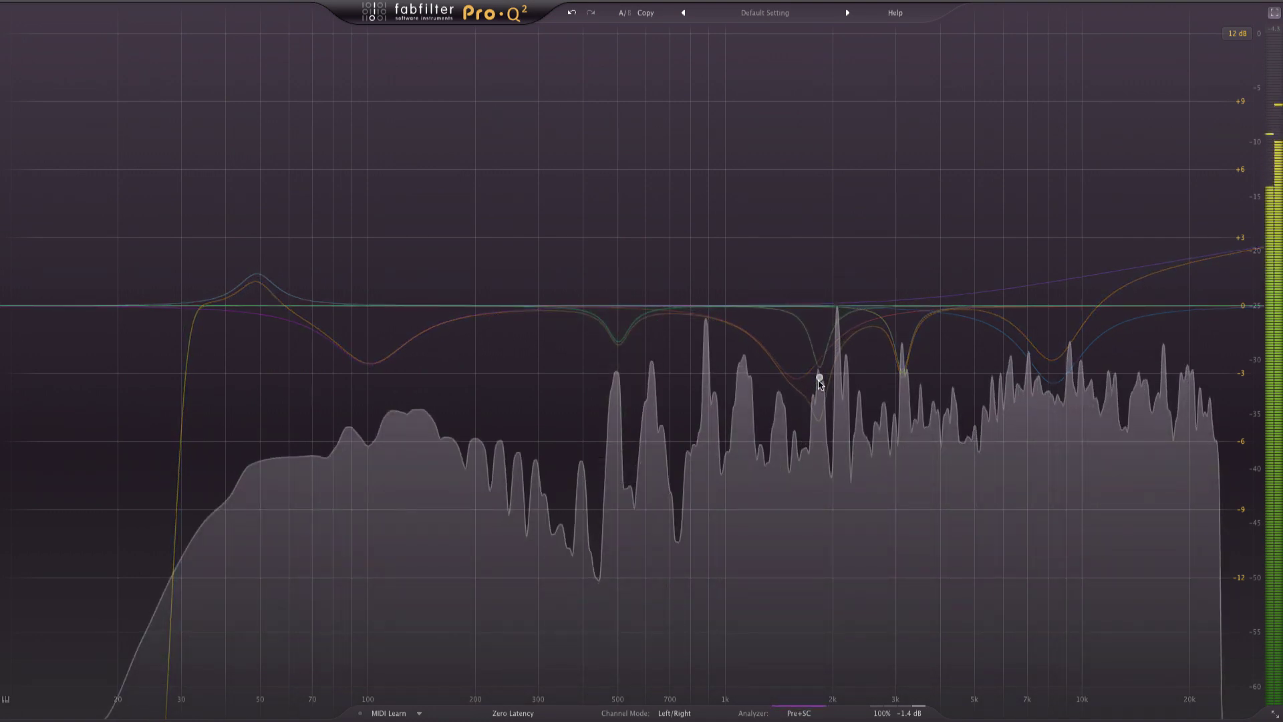
left_click(820, 374)
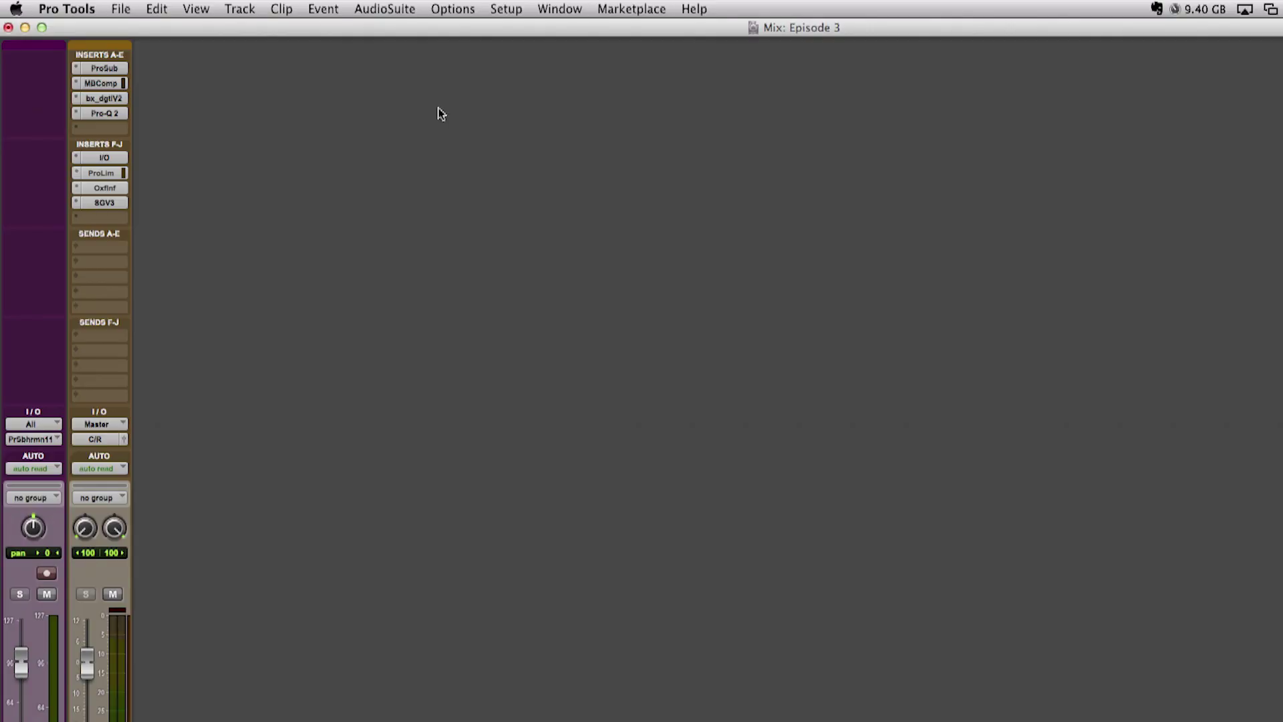
- Rename the hardware insert path to EMI in the I/O Insert settings, then open the Master's EMI insert
left_click(512, 9)
left_click(519, 101)
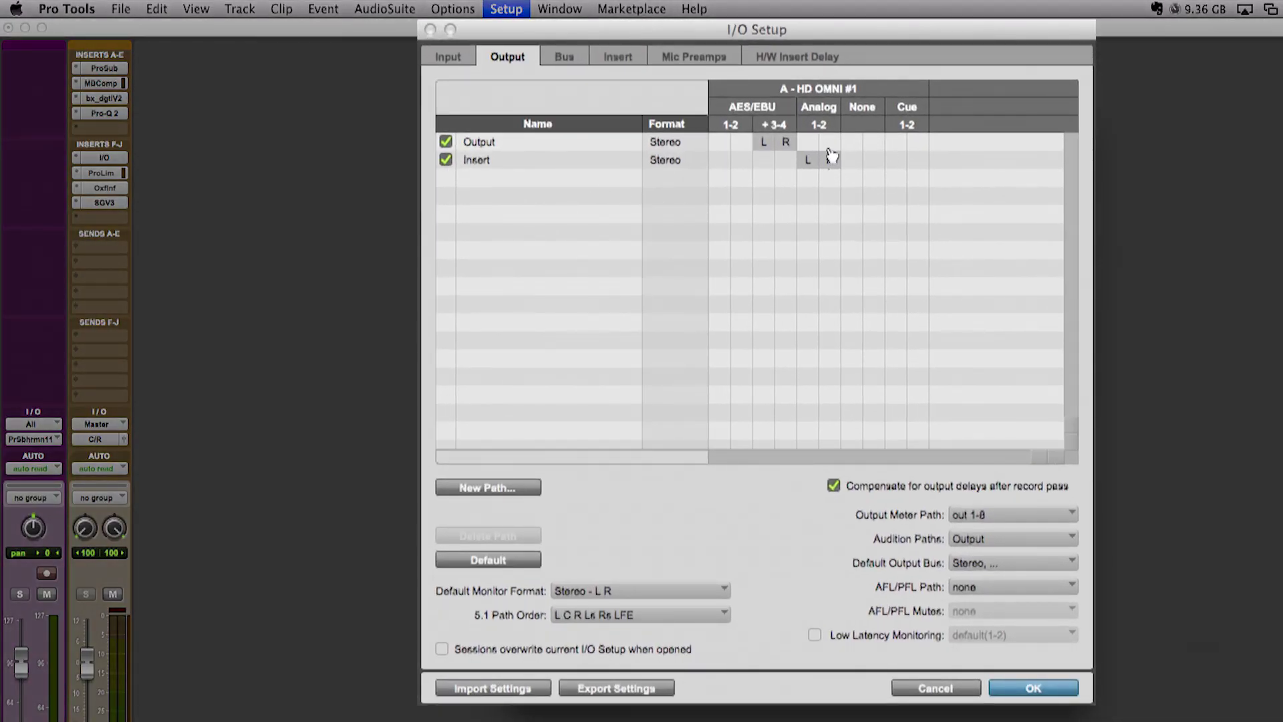
left_click(616, 61)
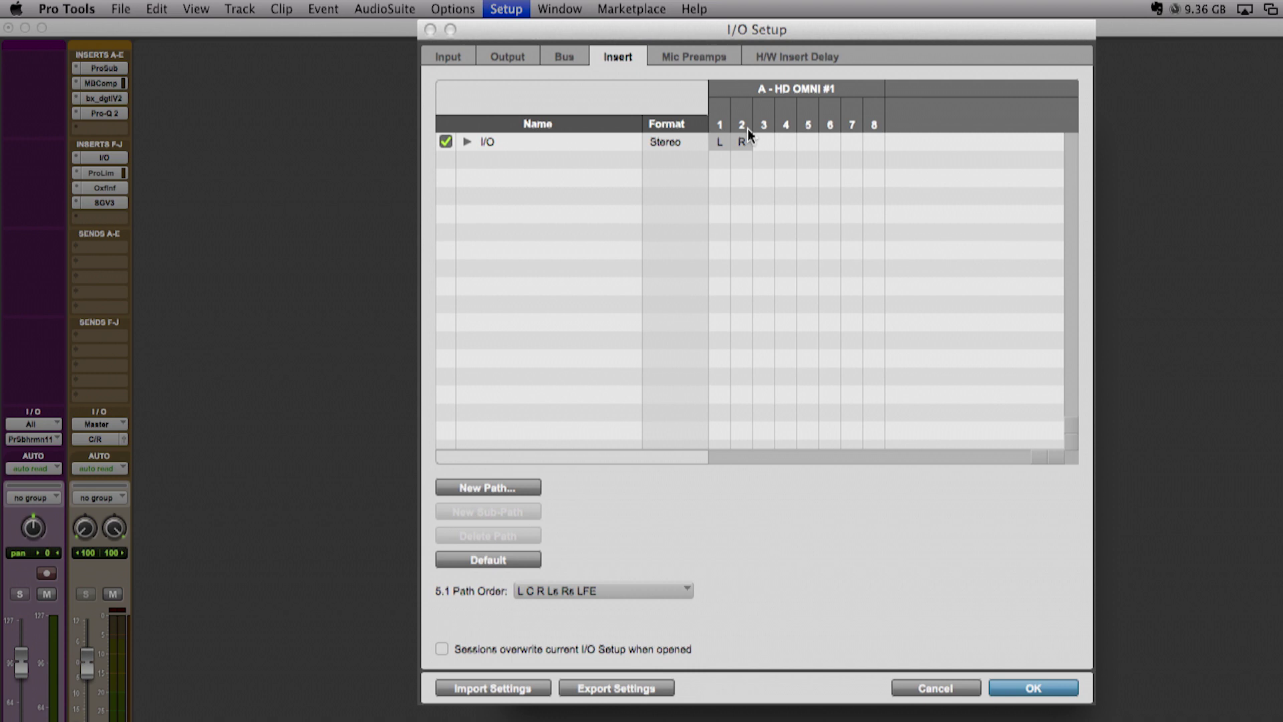
double_click(486, 145)
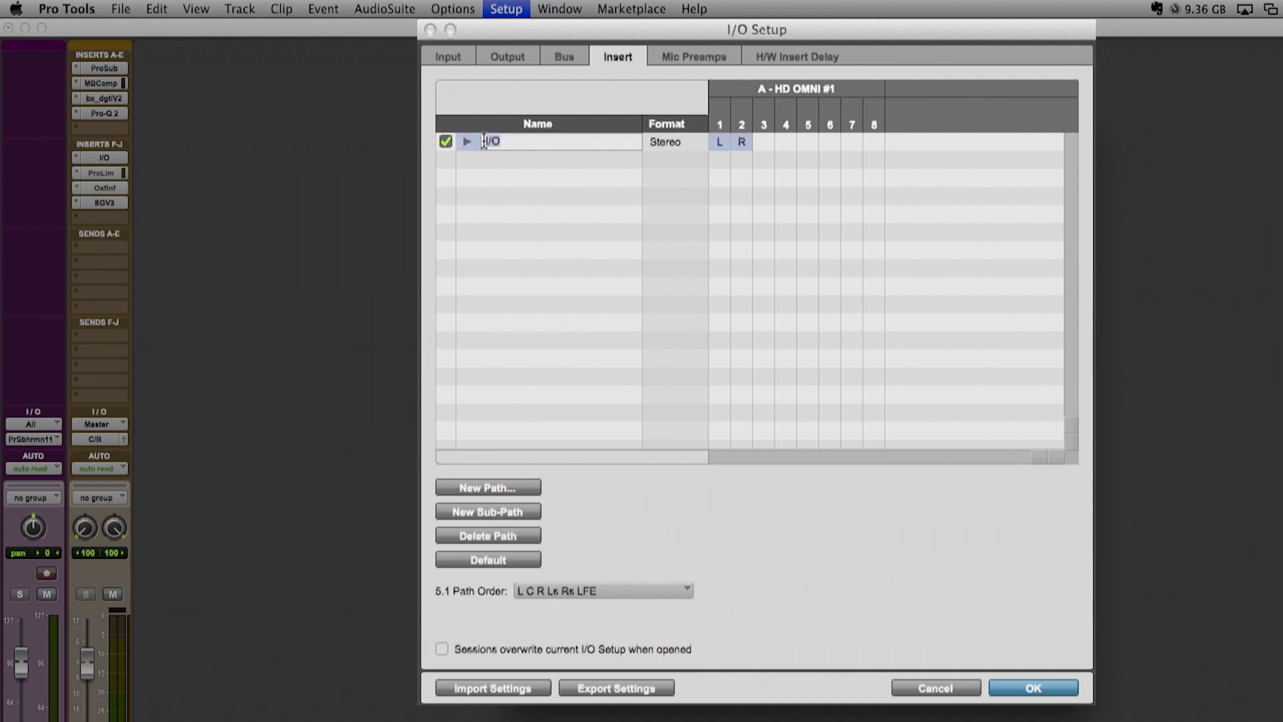
type("EMI")
key("Return")
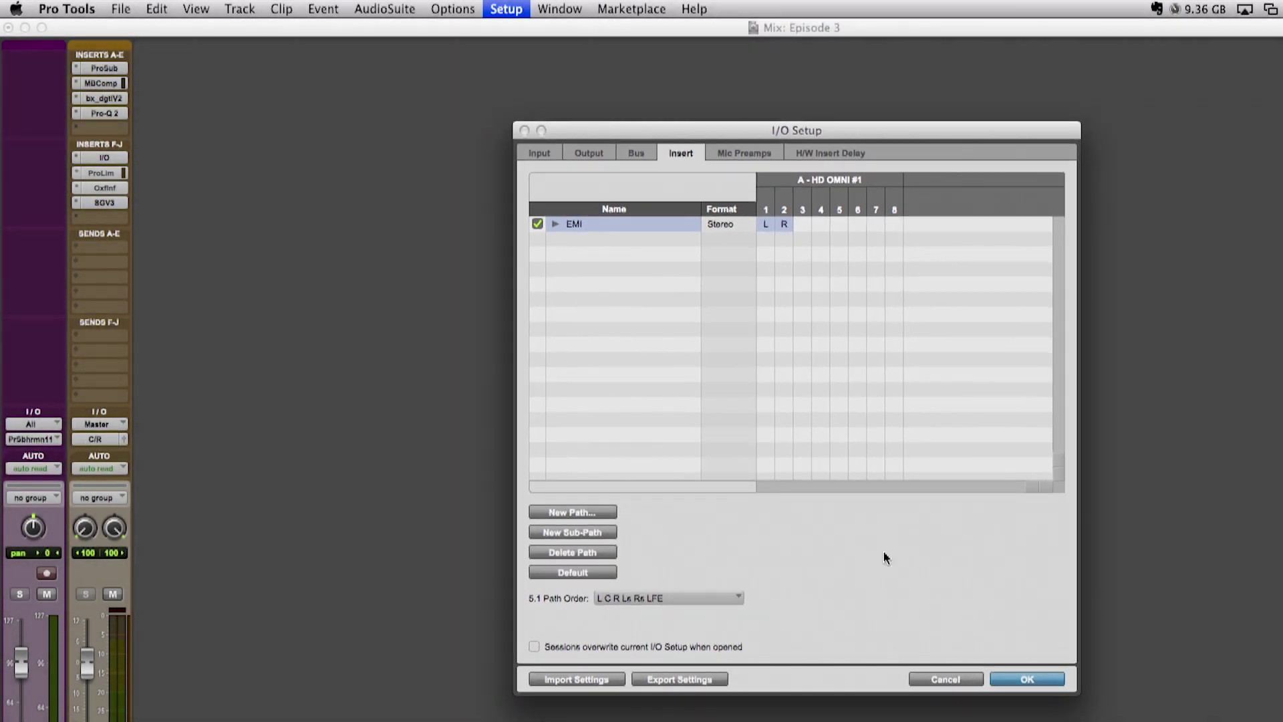
left_click(1029, 687)
left_click(104, 158)
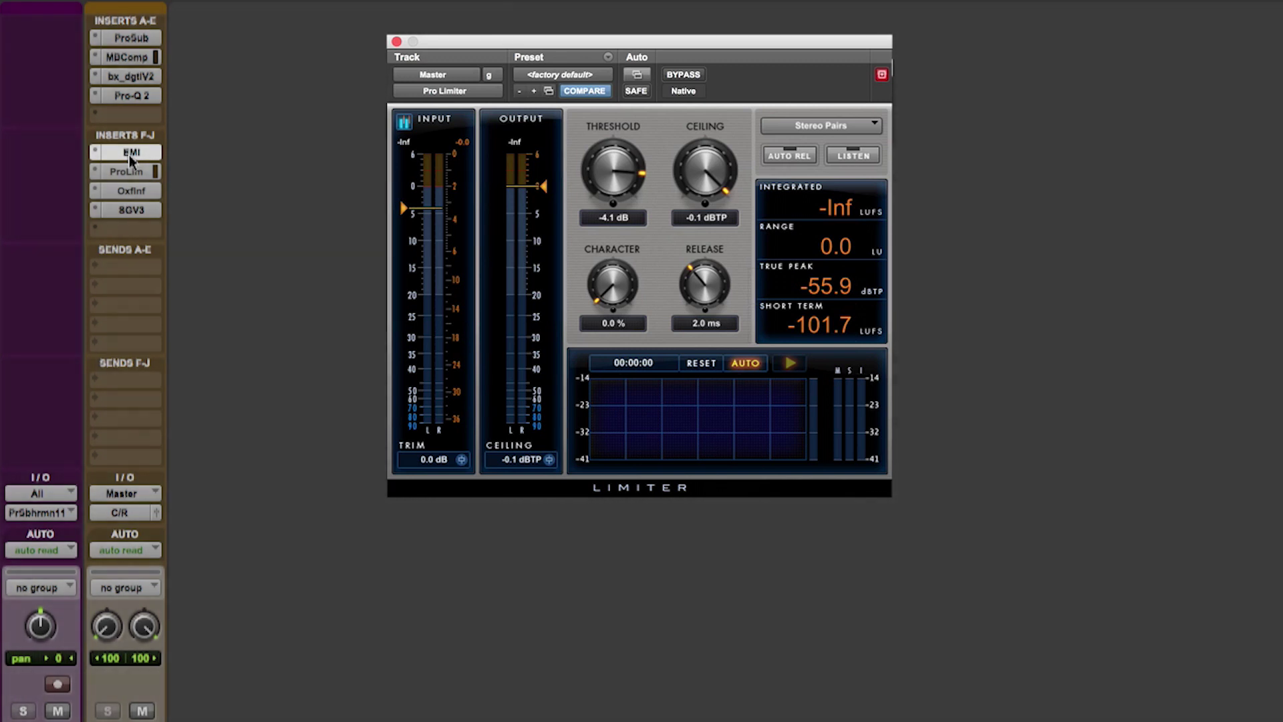
left_click(131, 154)
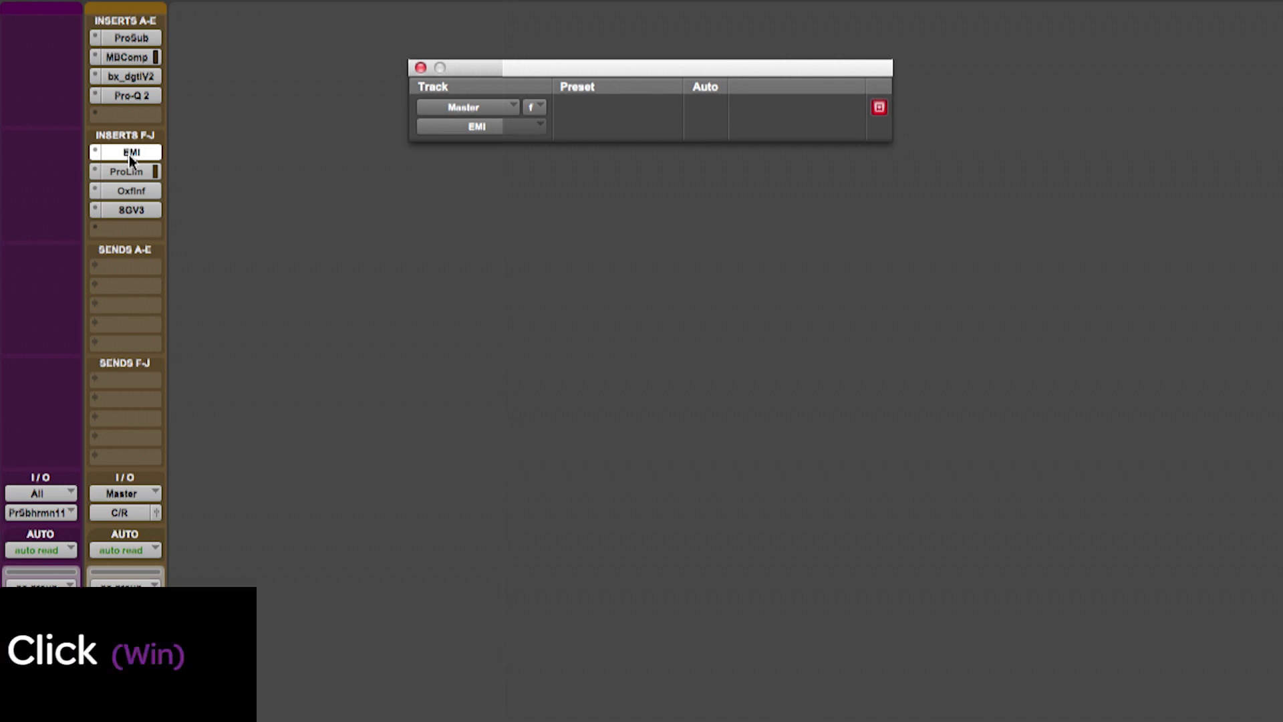
left_click(130, 153, "ctrl+super")
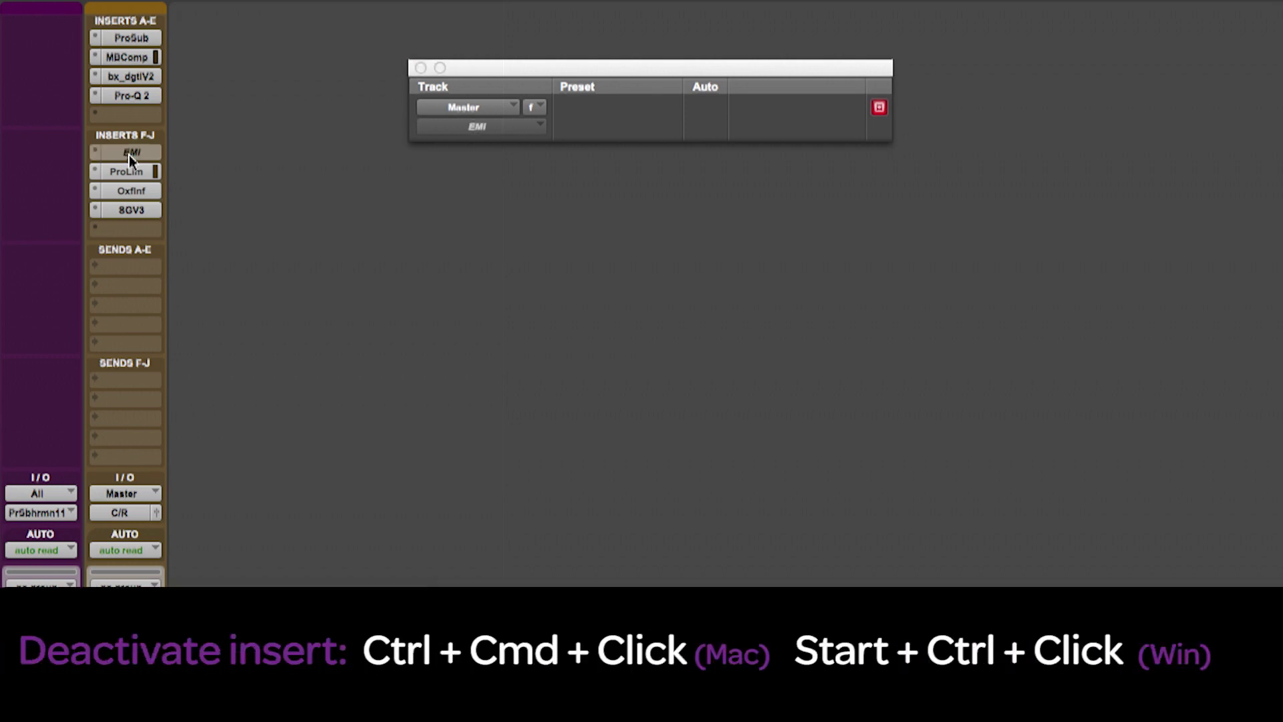
left_click(130, 153, "ctrl+super")
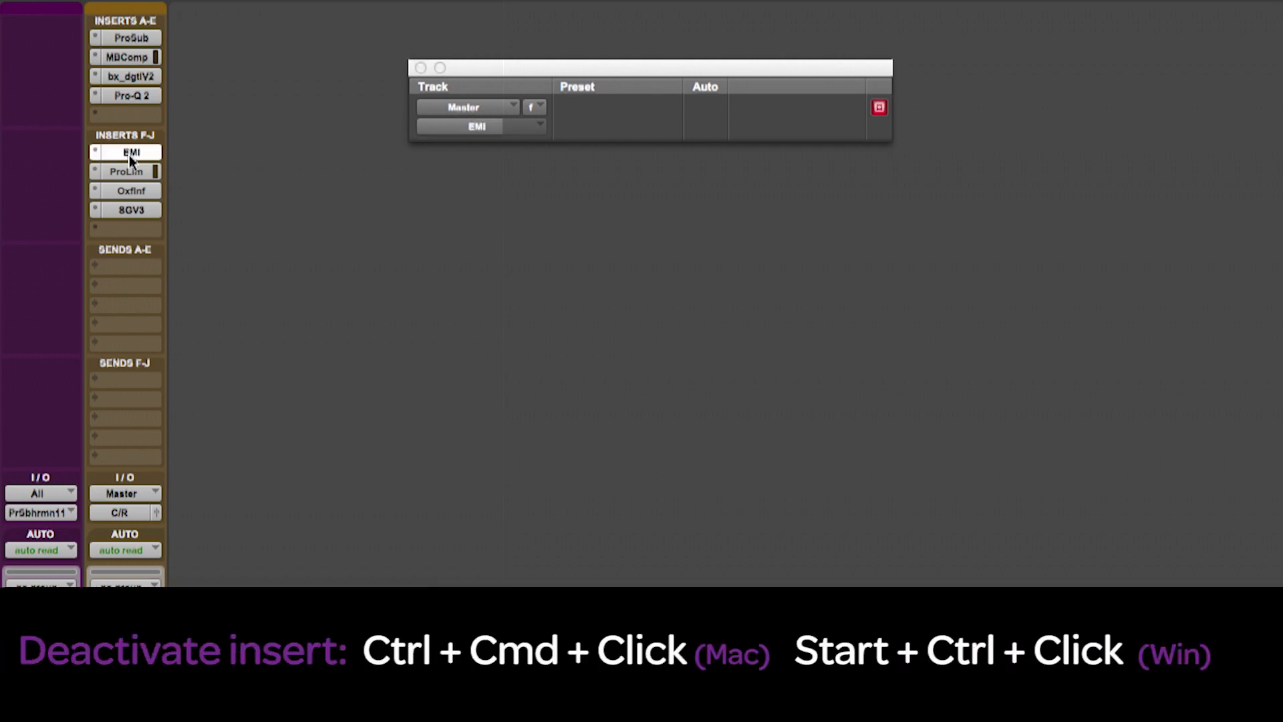